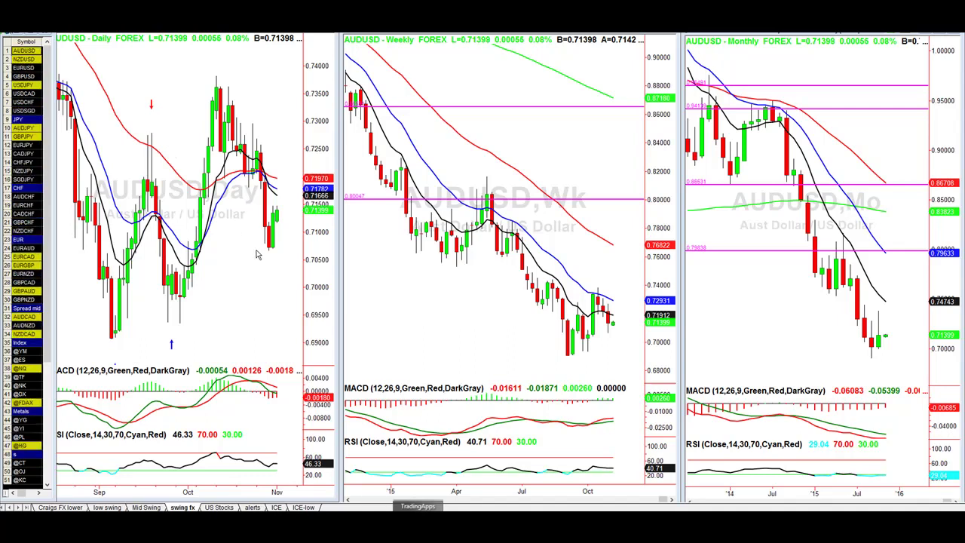
Widen the AUDUSD daily chart window so it covers the weekly chart and part of the monthly chart
left_click(288, 298)
left_click_drag(335, 270, 850, 246)
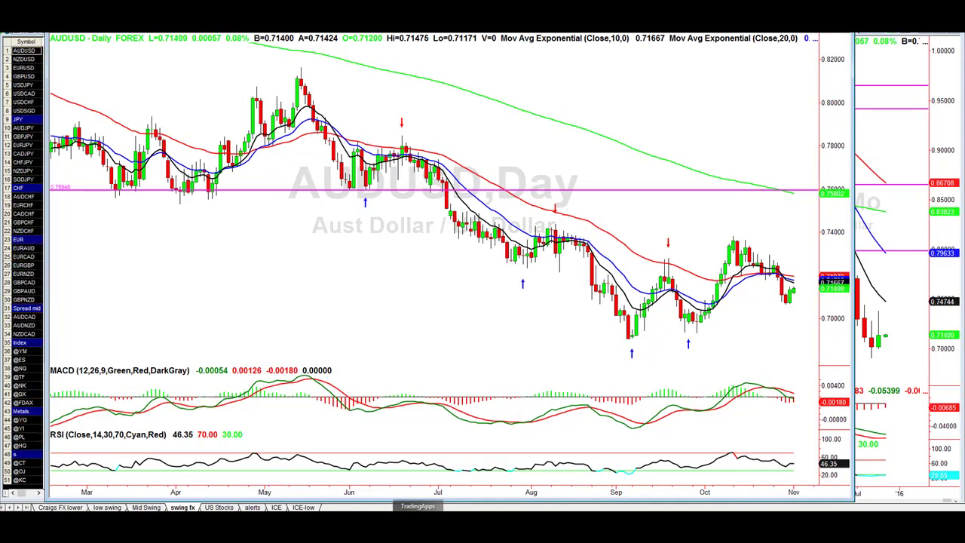
In the low swing workspace, enlarge the AUDUSD 480-minute chart, inspect the latest bar's values, and restore the three-chart layout
left_click(107, 507)
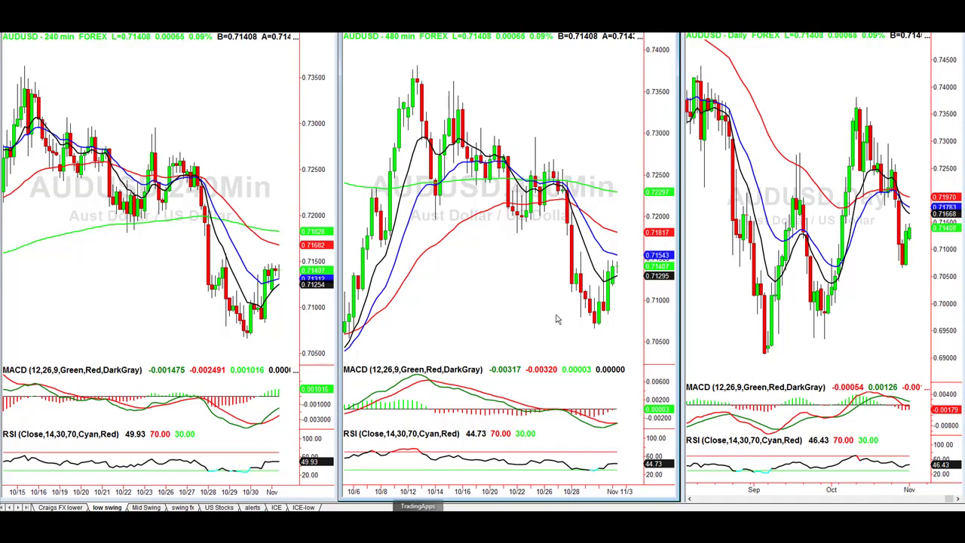
left_click(661, 30)
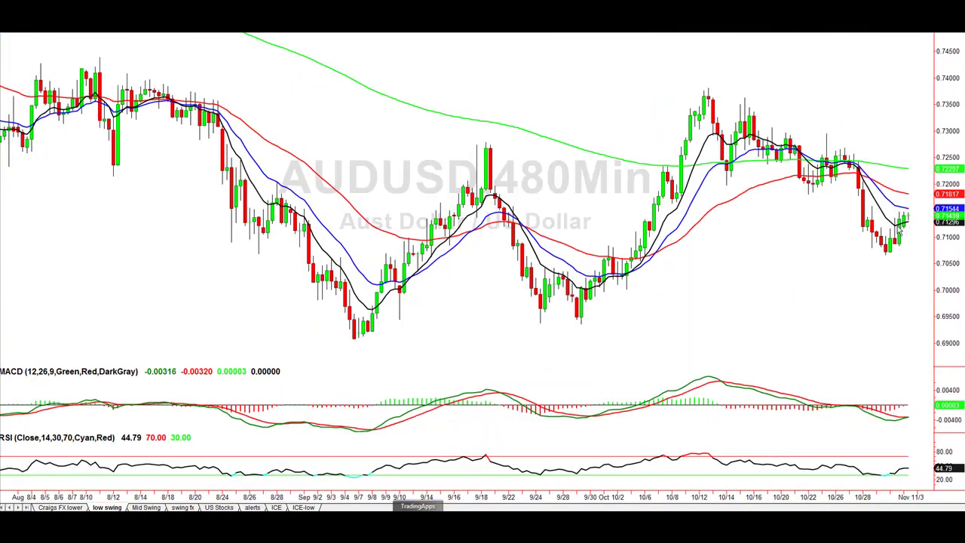
left_click_drag(908, 271, 908, 270)
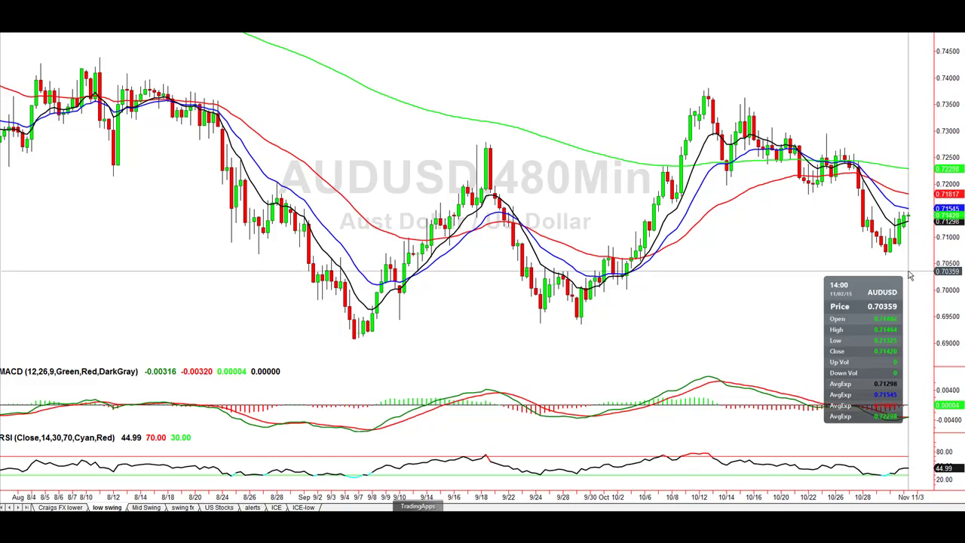
left_click(946, 30)
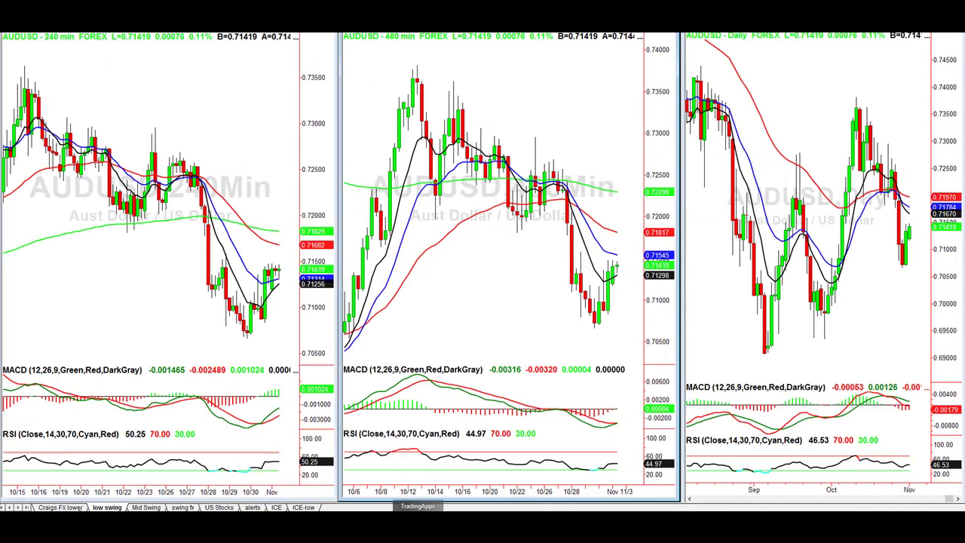
Place a horizontal line at 0.71479 on the AUDUSD 15-minute chart in the Craigs FX lower workspace and restore the layout
left_click(69, 508)
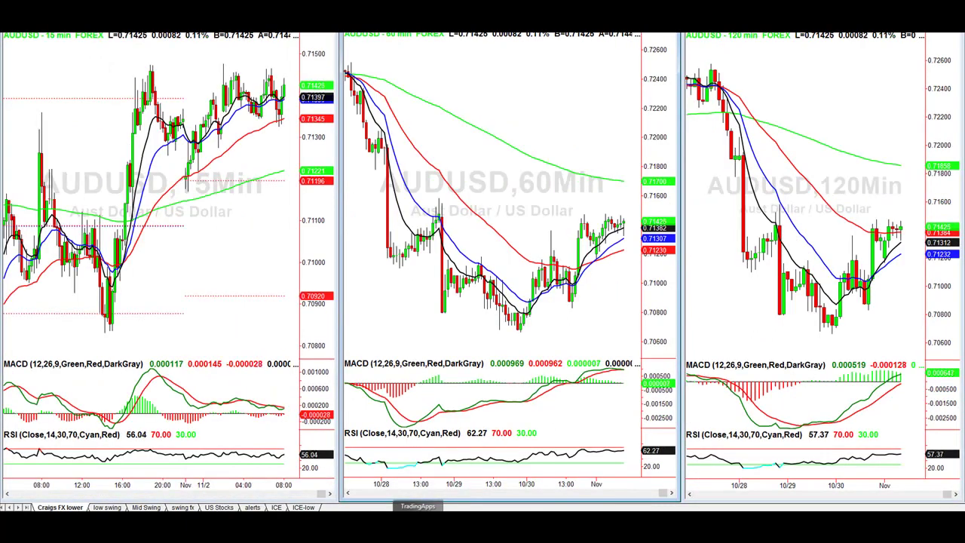
left_click(319, 30)
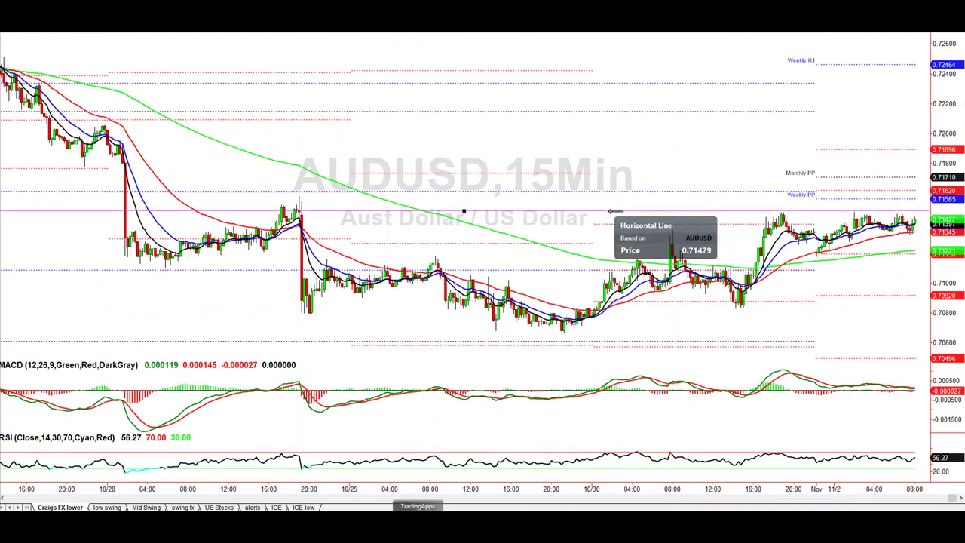
left_click(624, 211)
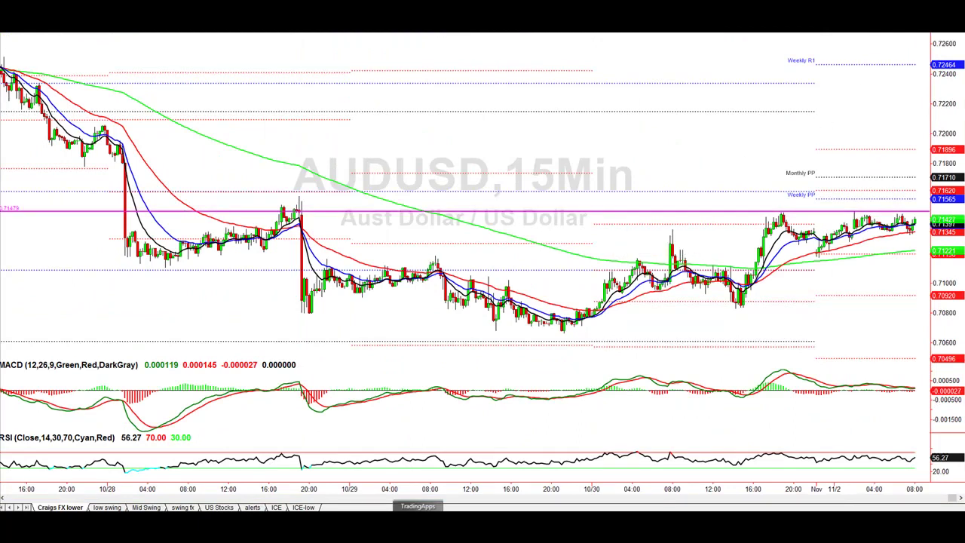
left_click(952, 30)
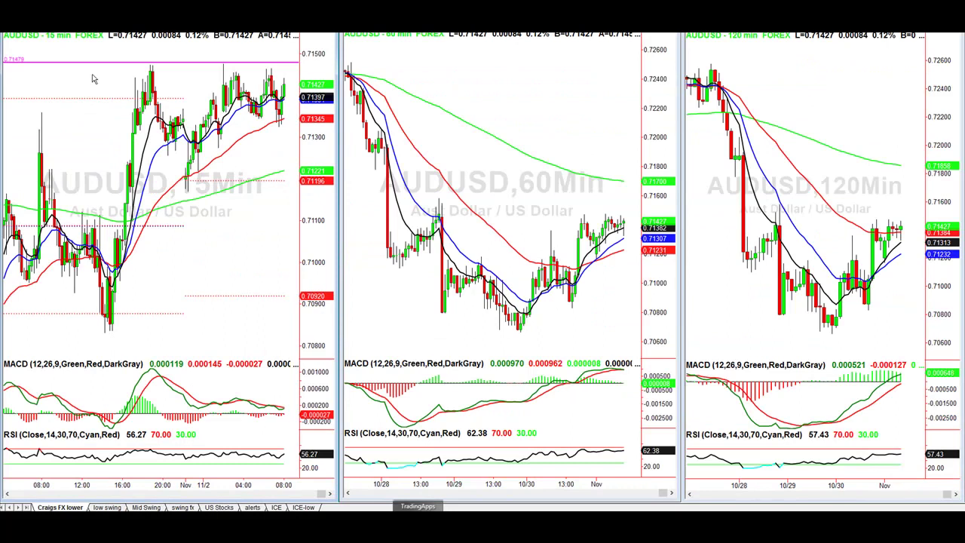
Review the daily charts of NZDUSD and EURUSD in the swing fx workspace
left_click(181, 506)
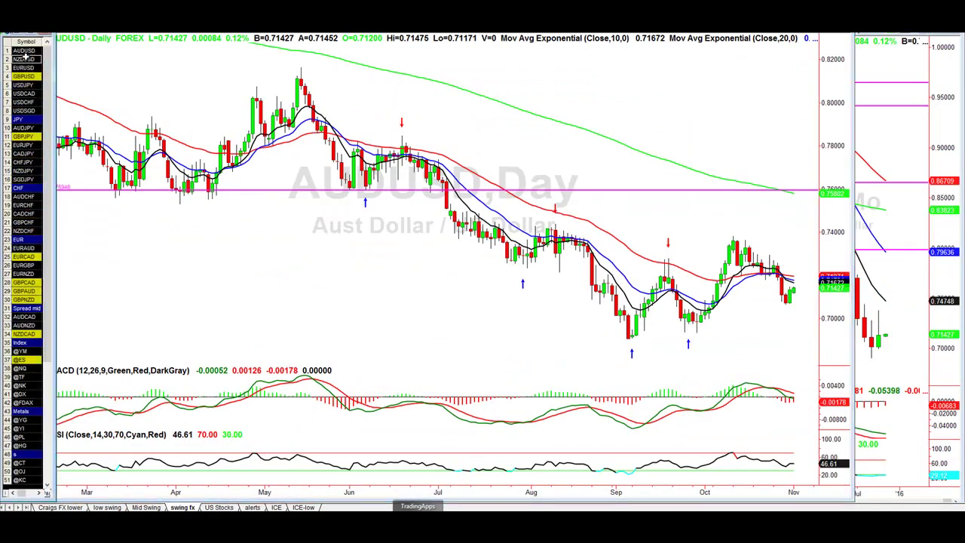
left_click(23, 59)
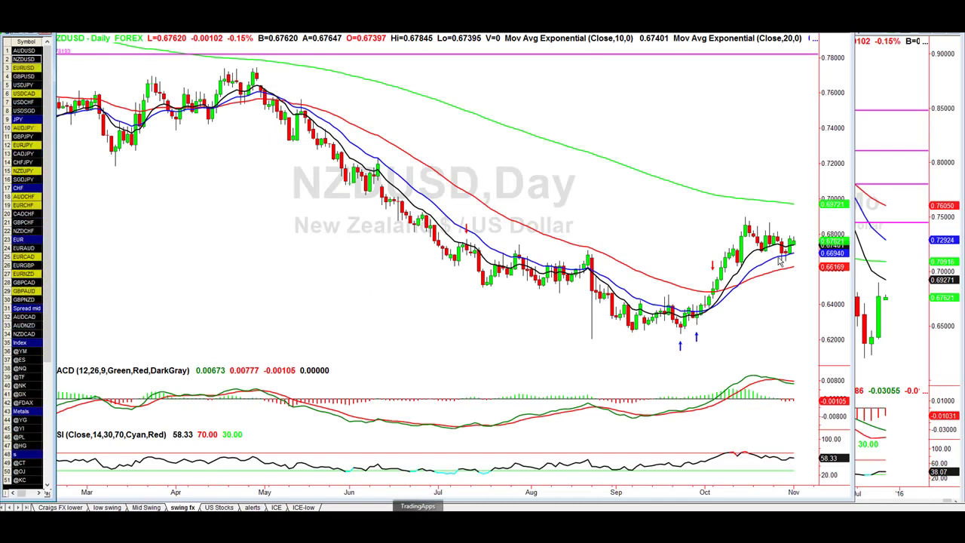
left_click(33, 67)
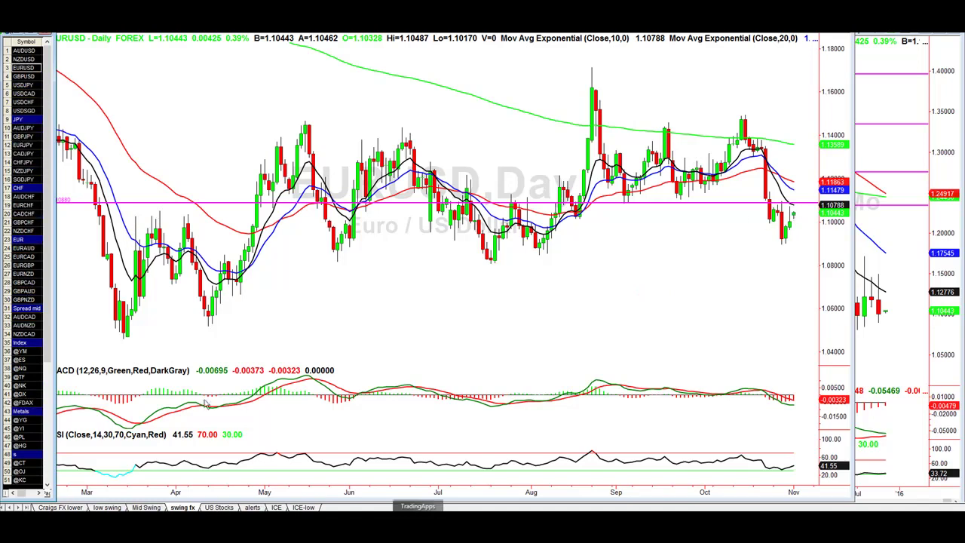
Review EURUSD in the low swing and Mid Swing workspaces and return to the swing fx workspace
left_click(117, 508)
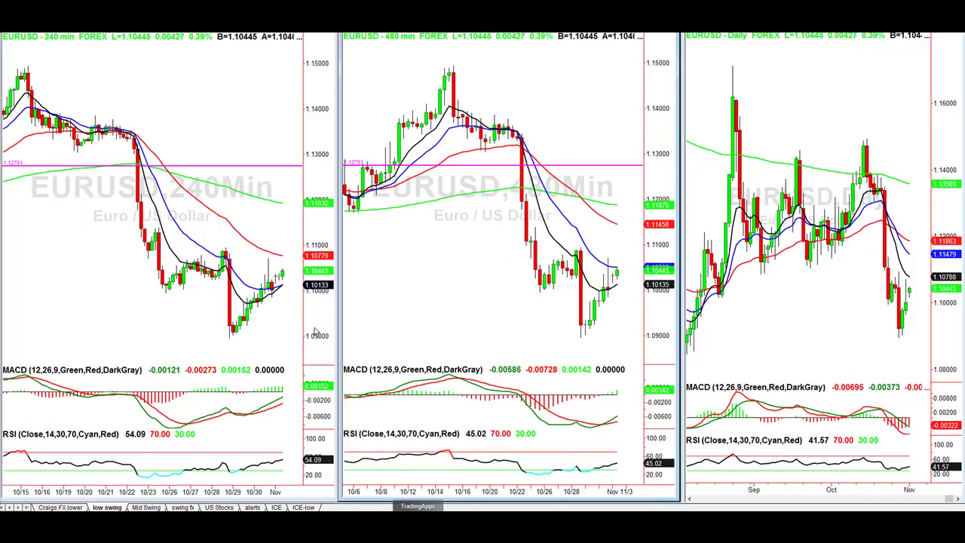
left_click(148, 507)
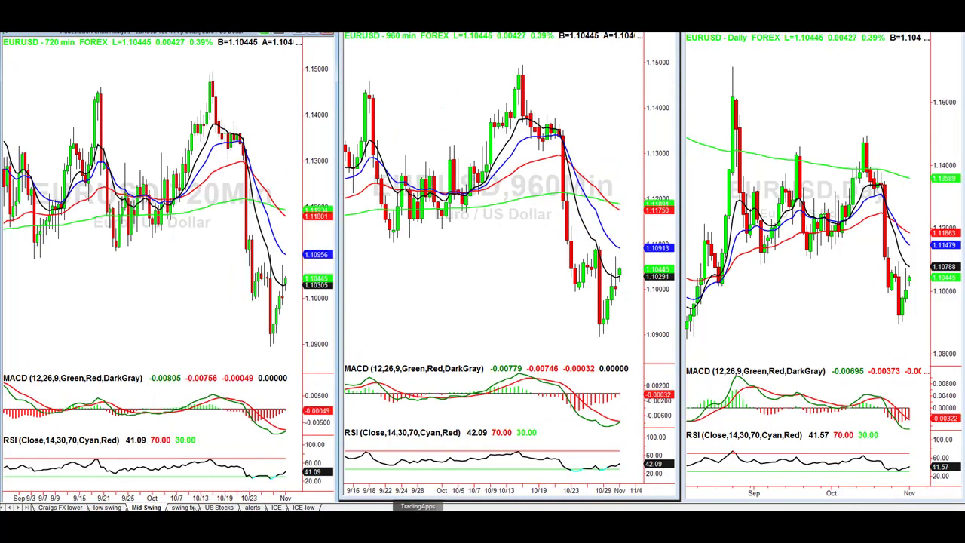
left_click(188, 507)
Review the daily charts of GBPUSD, USDJPY and USDCAD one after another
left_click(25, 76)
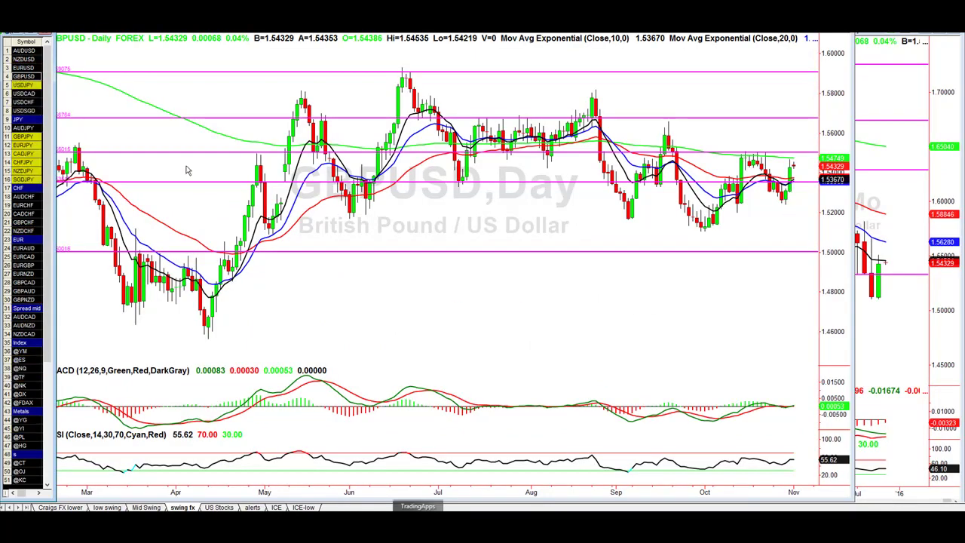
left_click(32, 84)
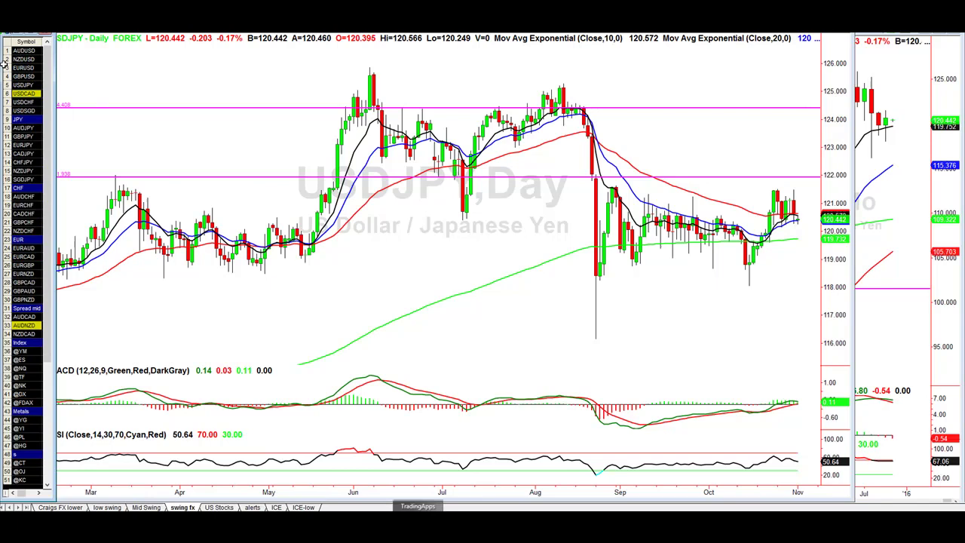
left_click(27, 93)
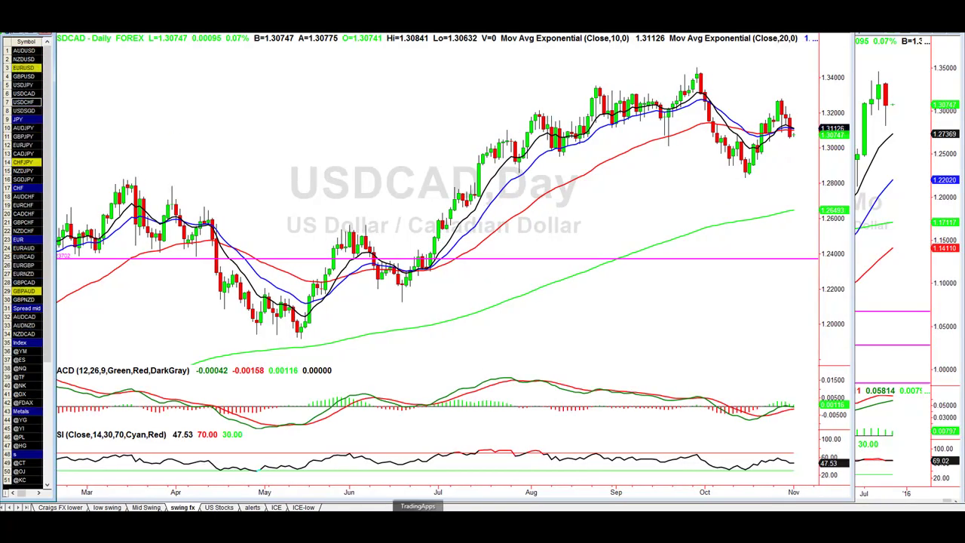
Check USDCAD in the low swing workspace and place a horizontal line at 1.30619 on its 15-minute chart in Craigs FX lower
left_click(107, 506)
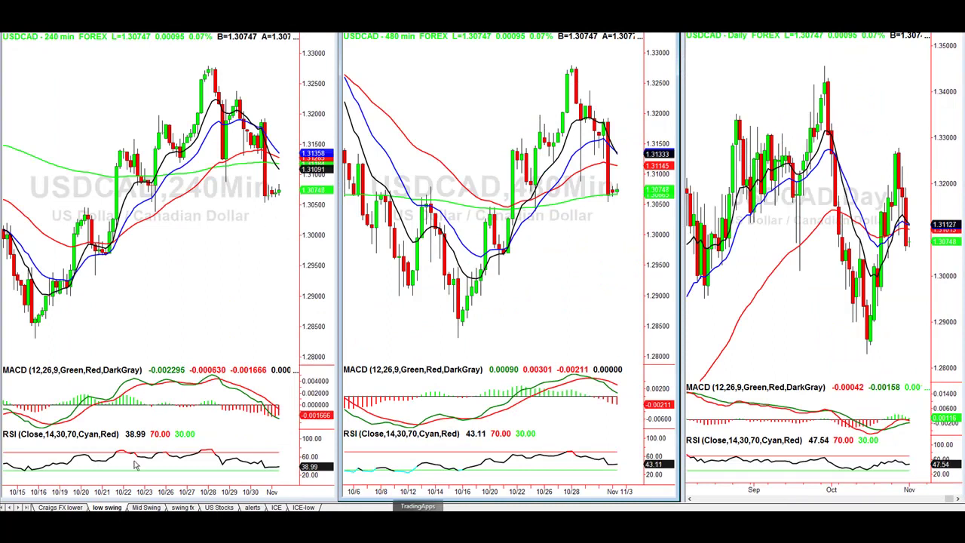
left_click(60, 507)
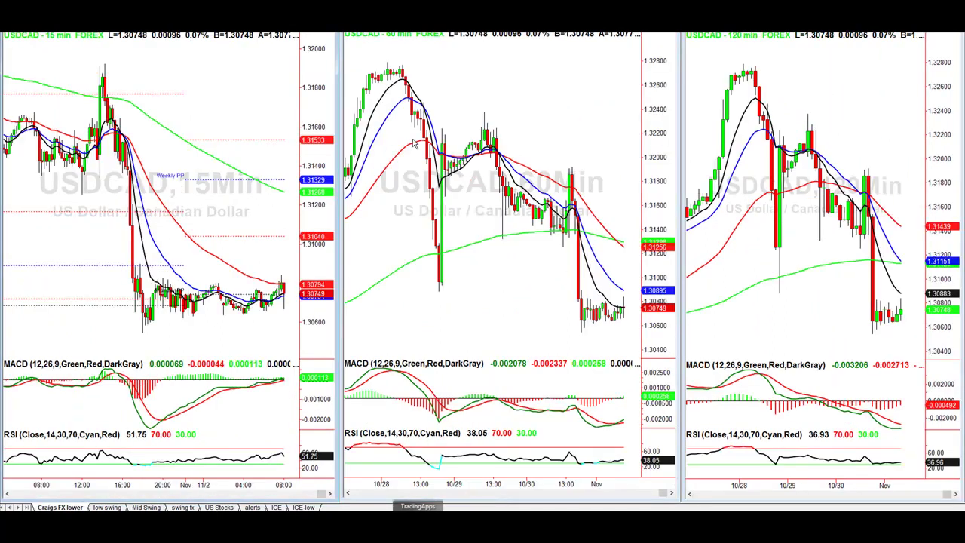
left_click(312, 27)
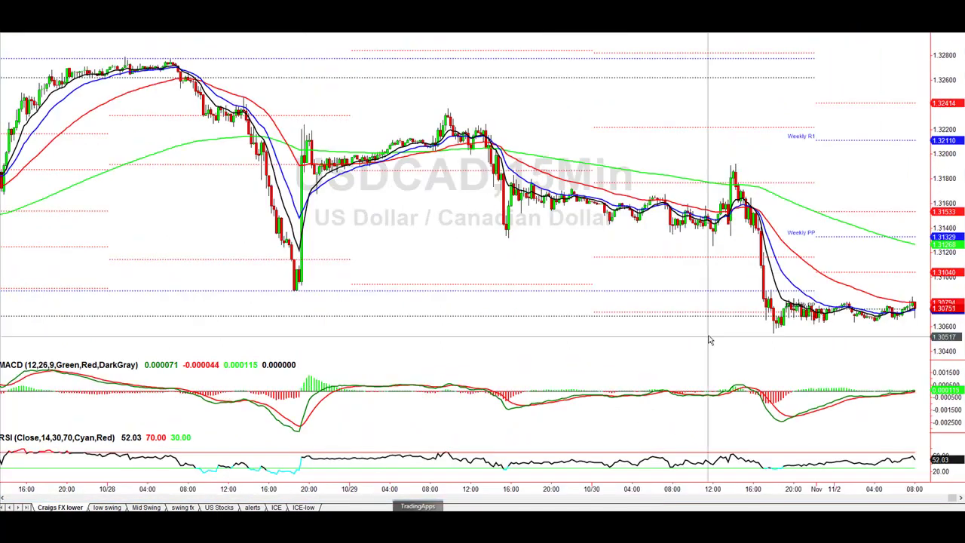
scroll(709, 340, "down", 5)
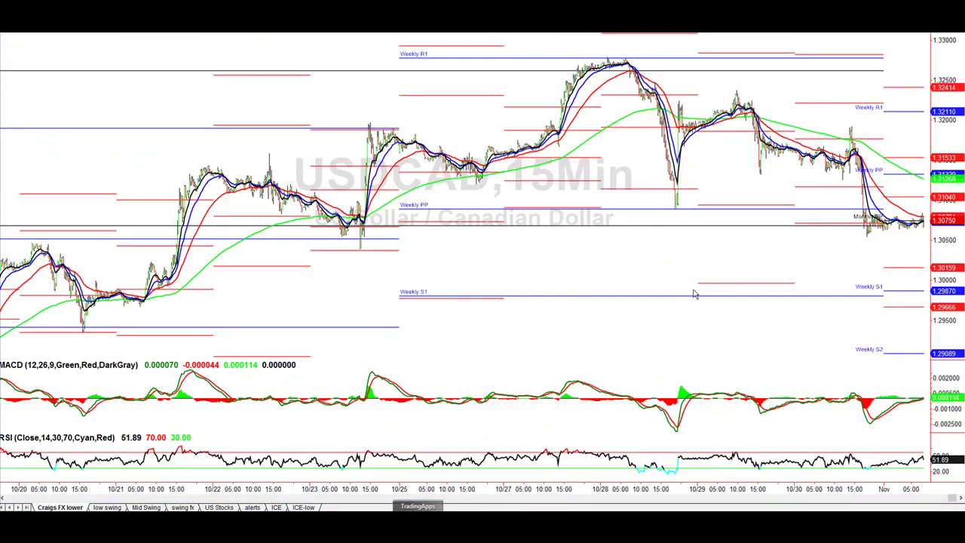
scroll(661, 274, "down", 3)
scroll(661, 273, "up", 7)
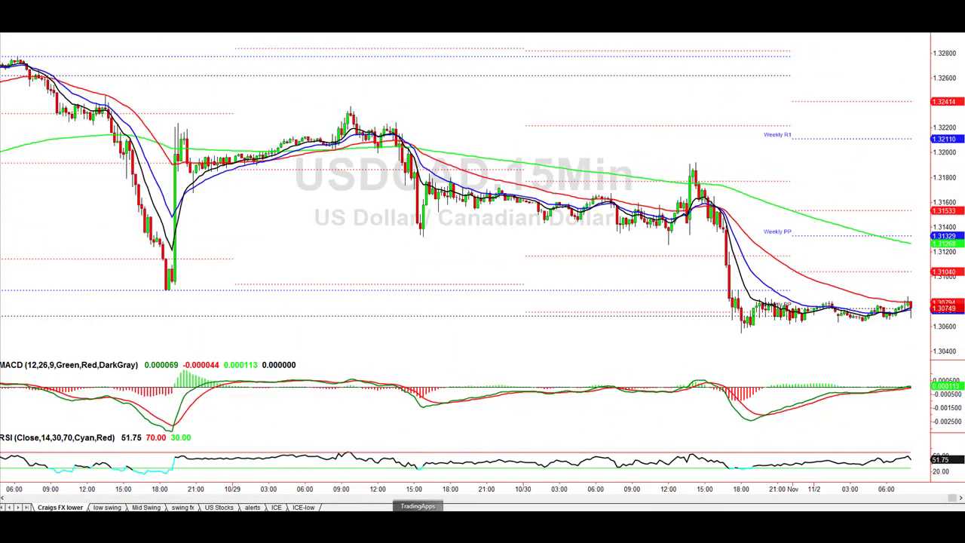
left_click(625, 323)
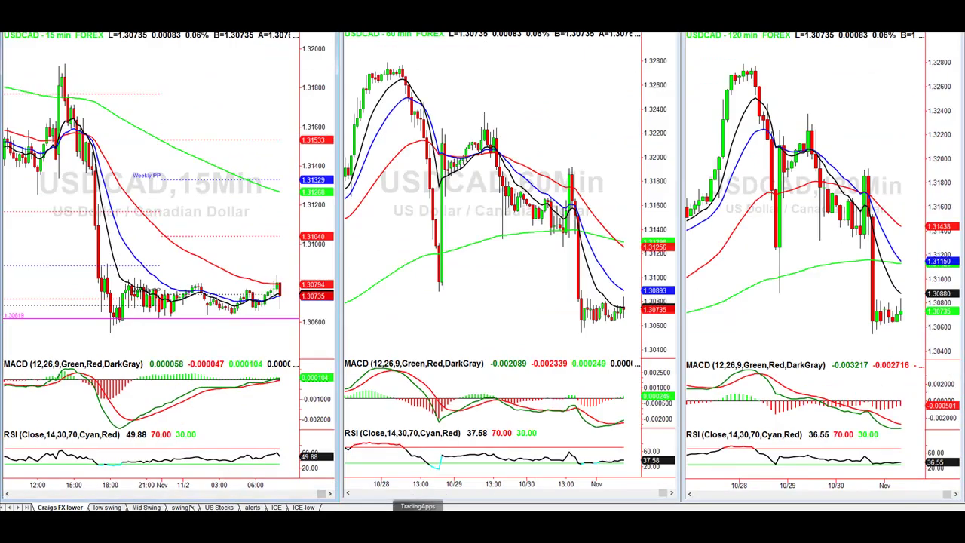
Load USDCHF in swing fx, review it in the Mid Swing, low swing and Craigs FX lower workspaces, and return to its daily chart
left_click(190, 509)
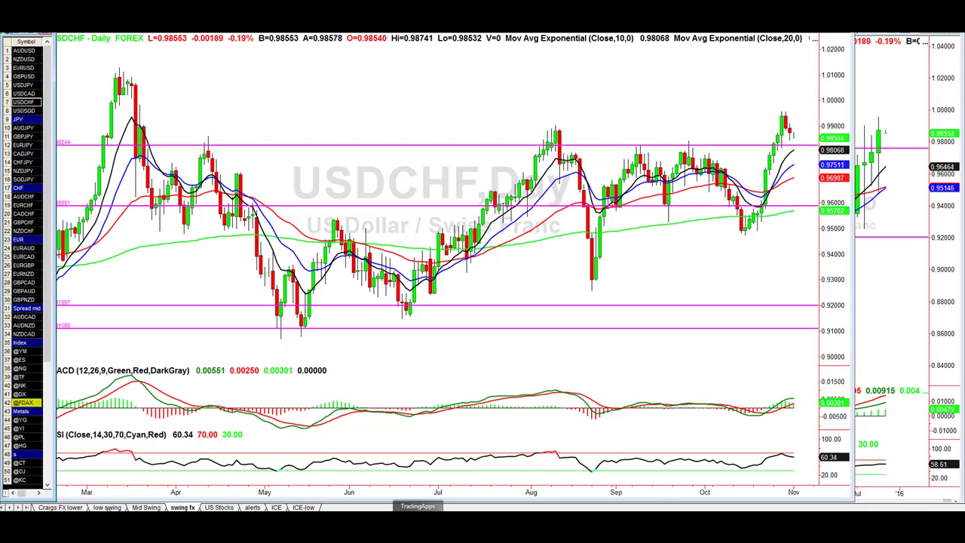
left_click(144, 507)
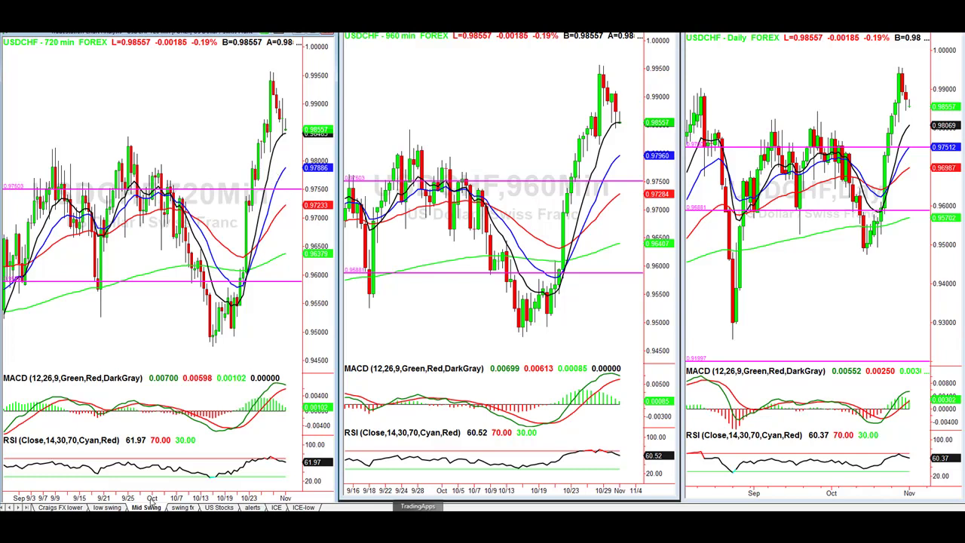
left_click(108, 506)
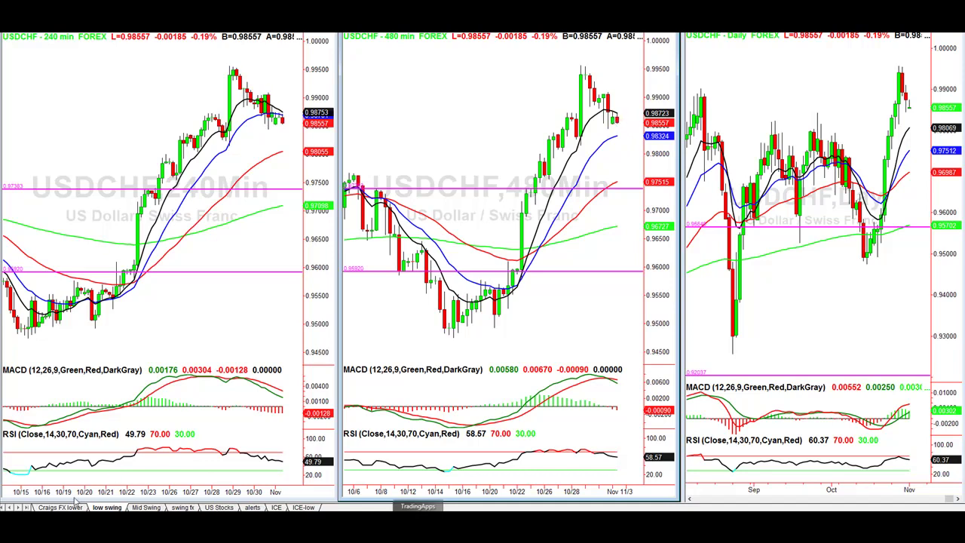
left_click(60, 506)
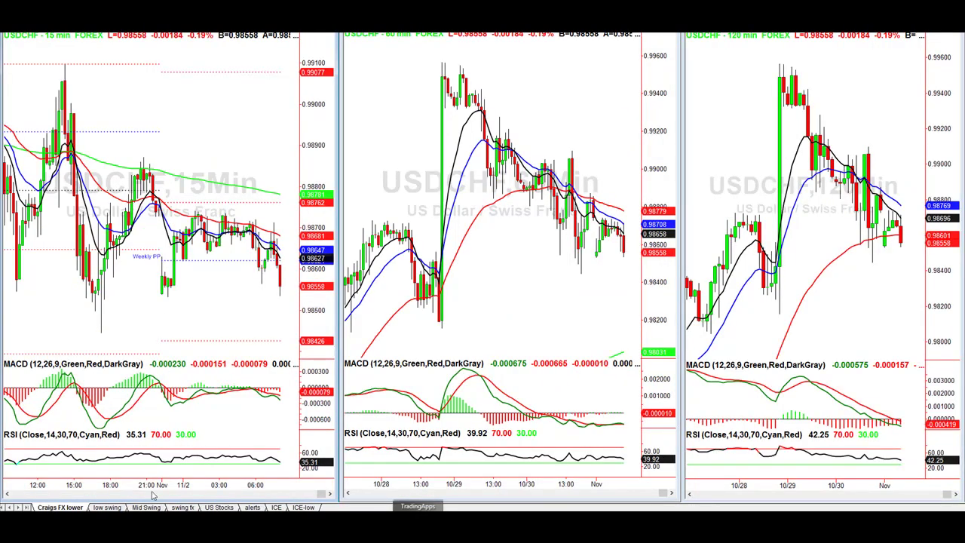
left_click(189, 507)
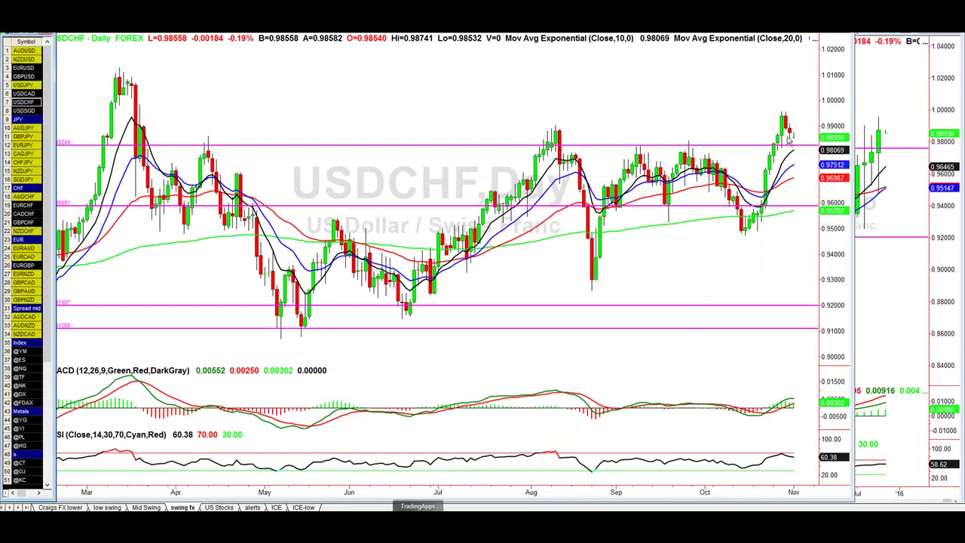
Review the daily charts of USDSGD and AUDJPY in the swing fx workspace
left_click(27, 110)
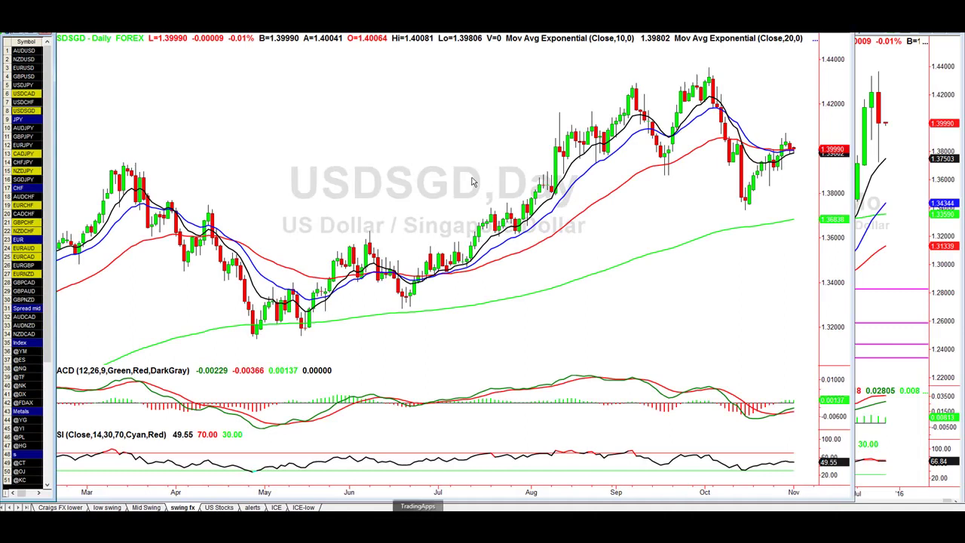
left_click(24, 127)
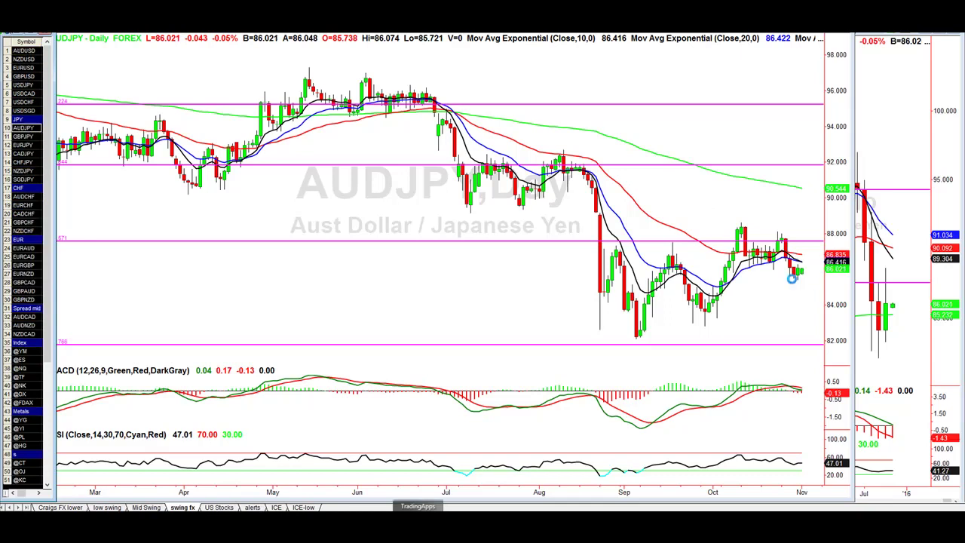
Review AUDJPY in the low swing and Craigs FX lower workspaces, enlarging its 15-minute chart, and return to the swing fx workspace
left_click(106, 507)
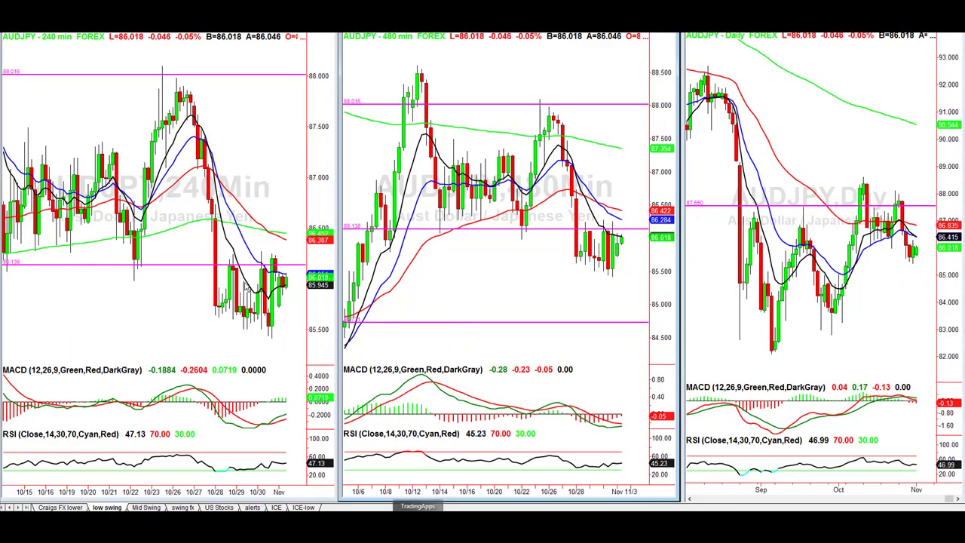
left_click(59, 507)
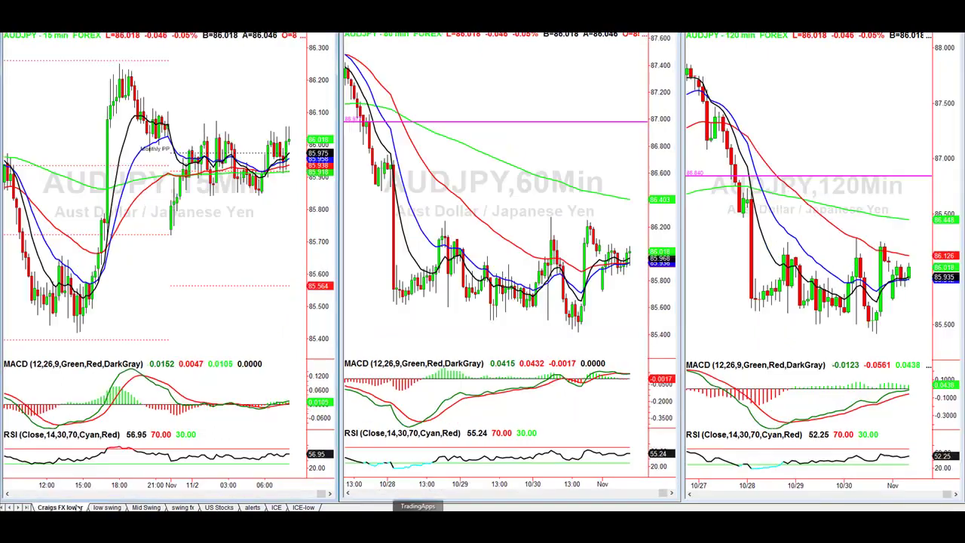
left_click(312, 30)
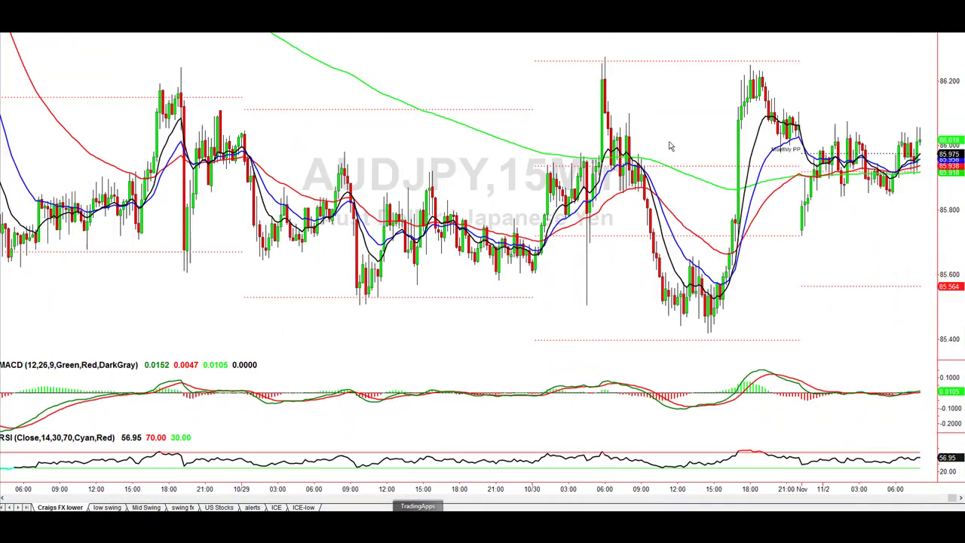
double_click(179, 243)
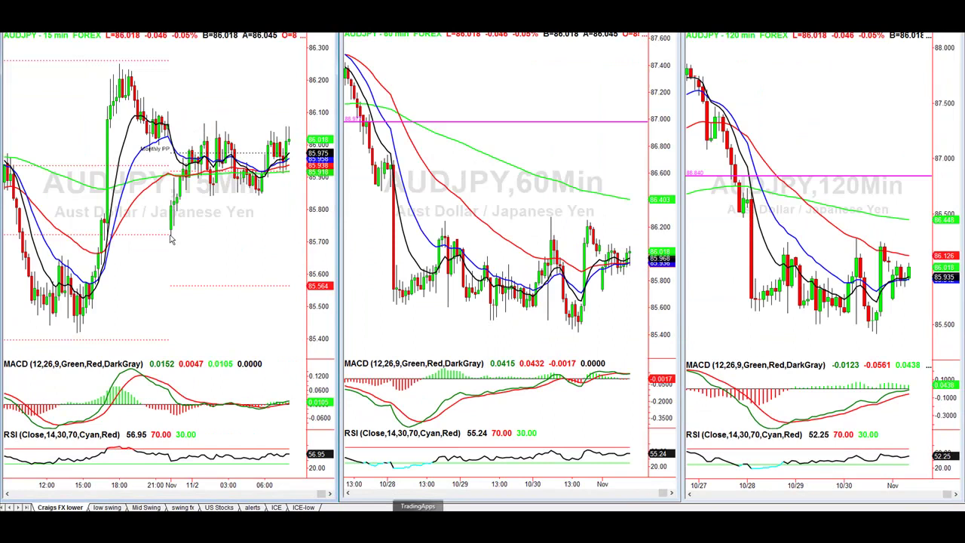
left_click(174, 508)
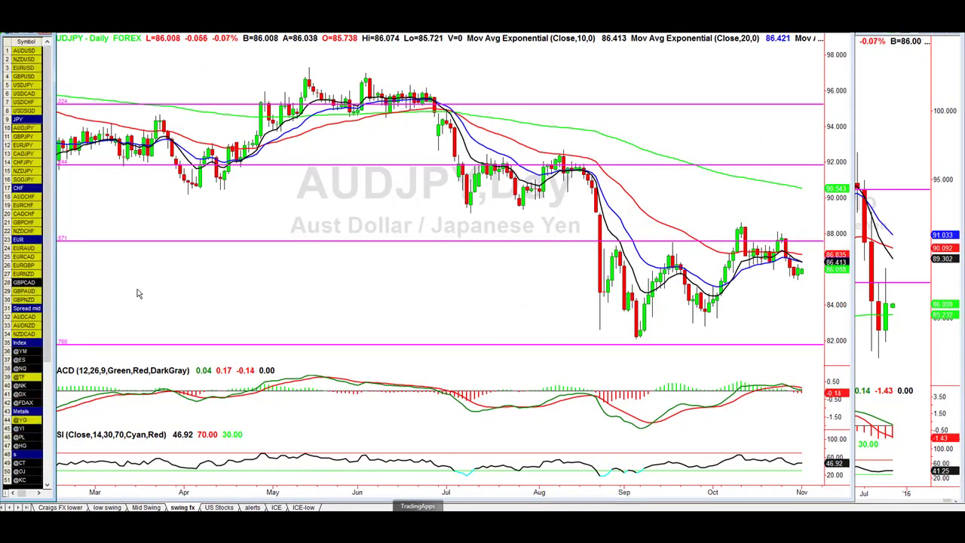
Review GBPJPY in Craigs FX lower and EURJPY in low swing and Craigs FX lower, returning to the swing fx workspace after each pair
left_click(32, 137)
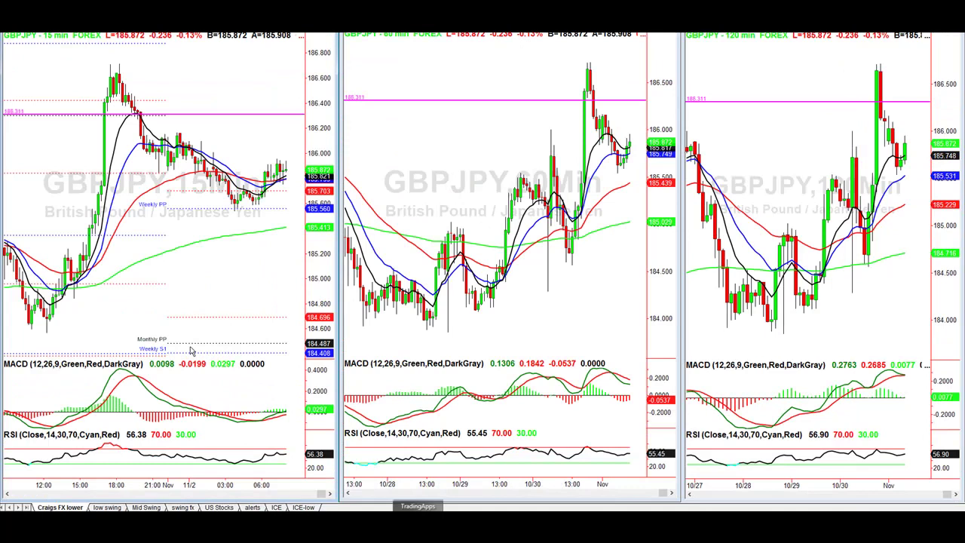
left_click(178, 507)
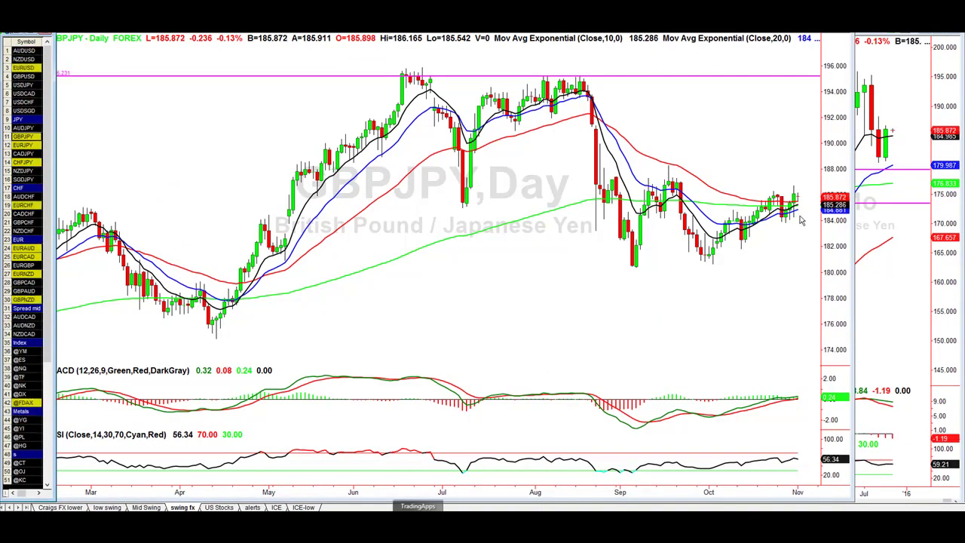
left_click(30, 144)
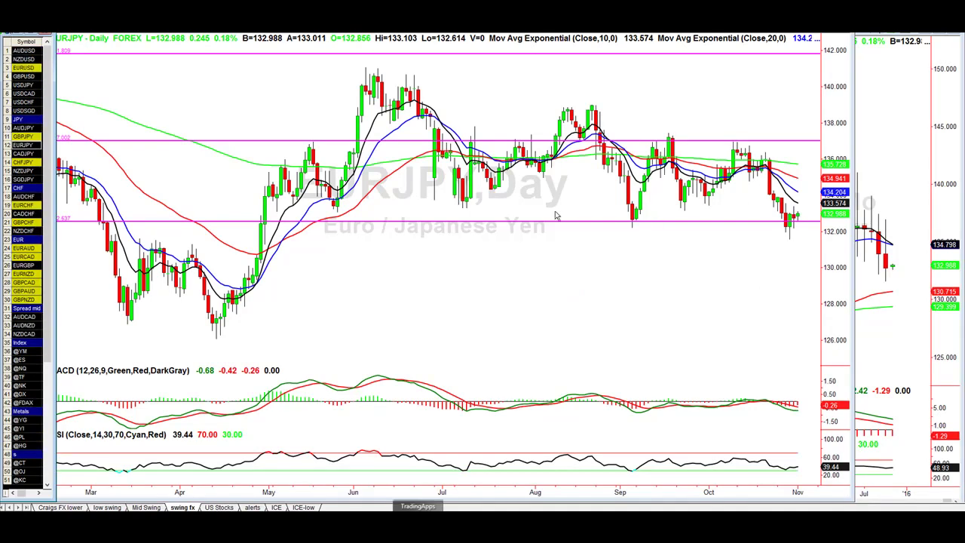
left_click(107, 507)
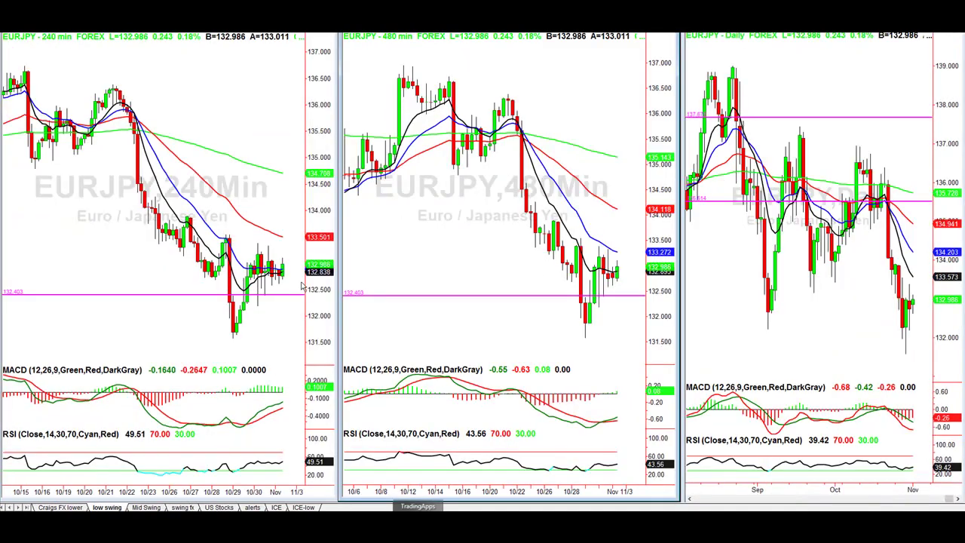
left_click(64, 505)
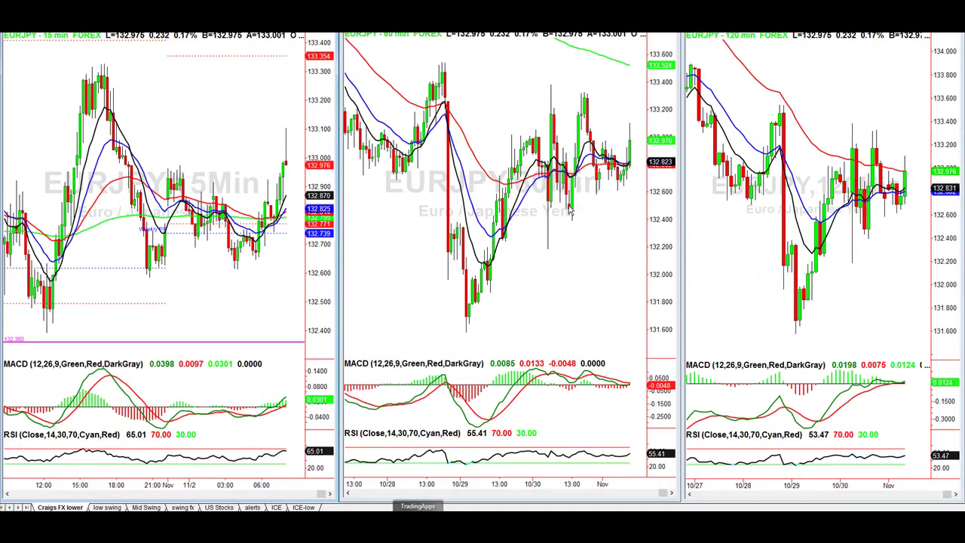
left_click(183, 506)
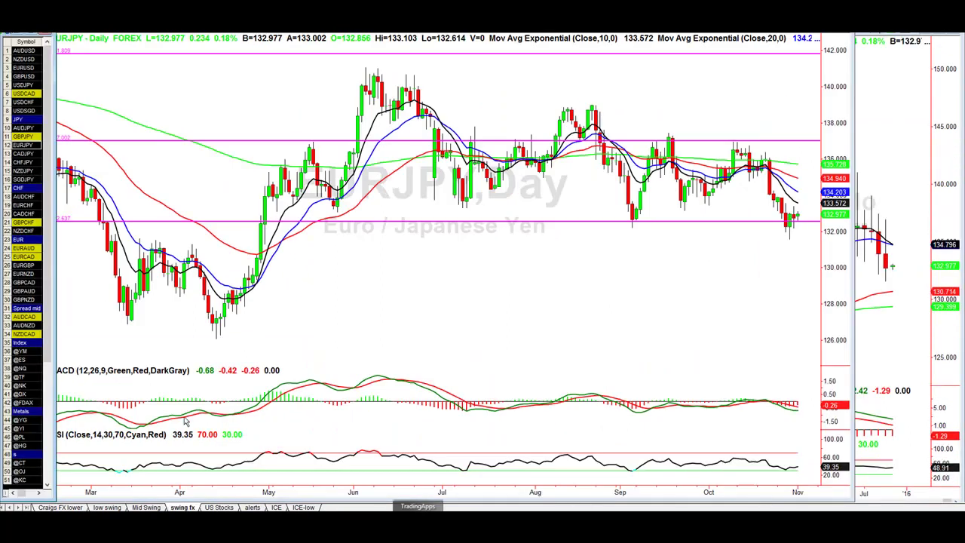
Review the daily charts of CADJPY, CHFJPY, NZDJPY and SGDJPY in the swing fx workspace
left_click(27, 153)
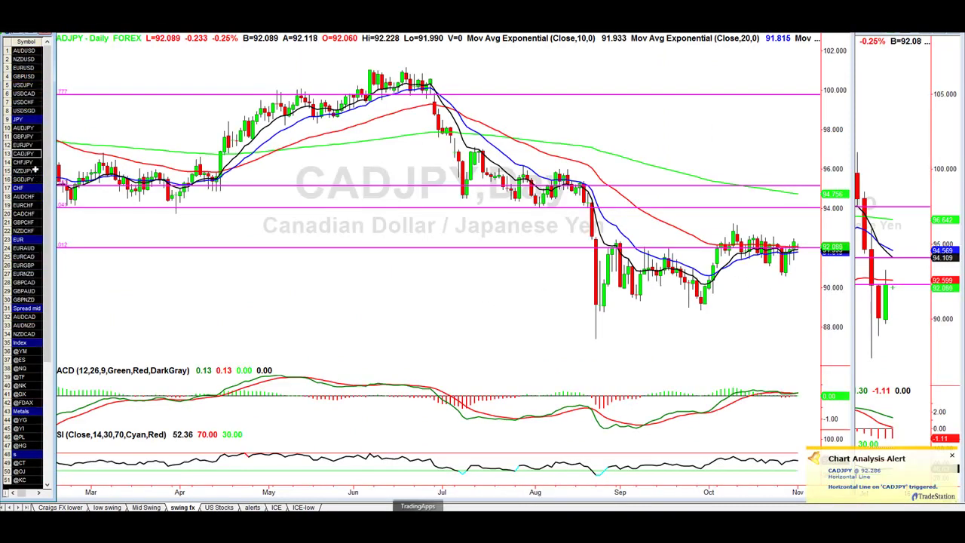
key("Down")
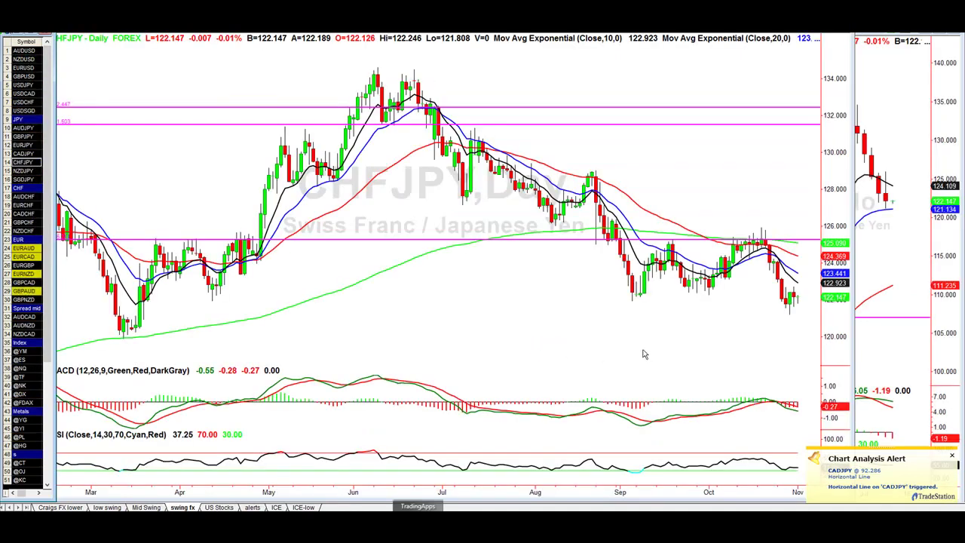
left_click(26, 171)
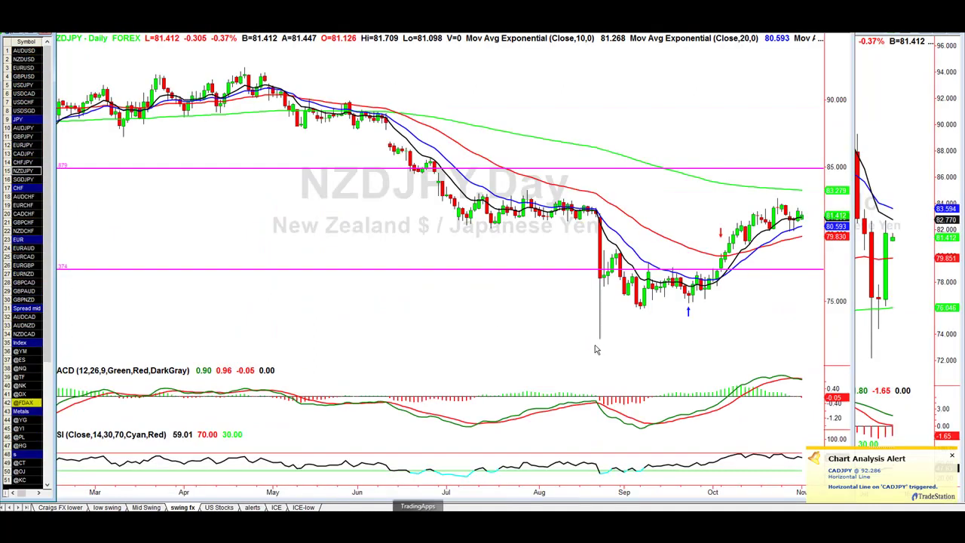
key("Down")
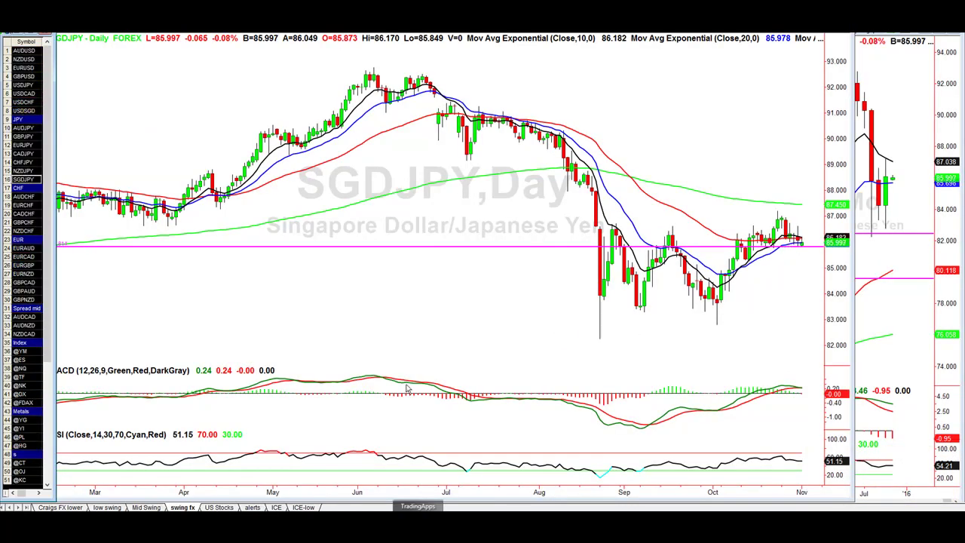
Place a horizontal line at about 85.842 on SGDJPY's enlarged 240-minute chart in the low swing workspace, and restore the multi-chart layout
left_click(107, 507)
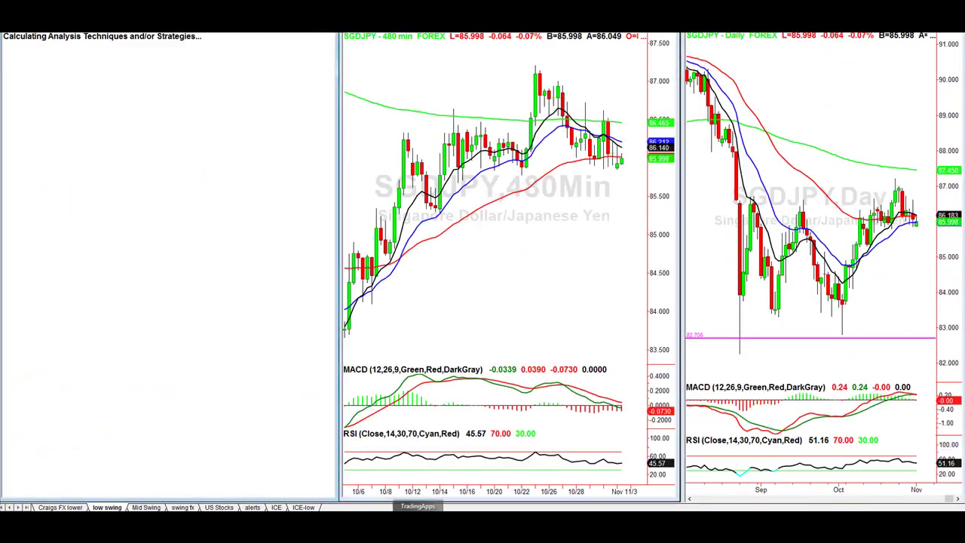
scroll(786, 290, "up", 3)
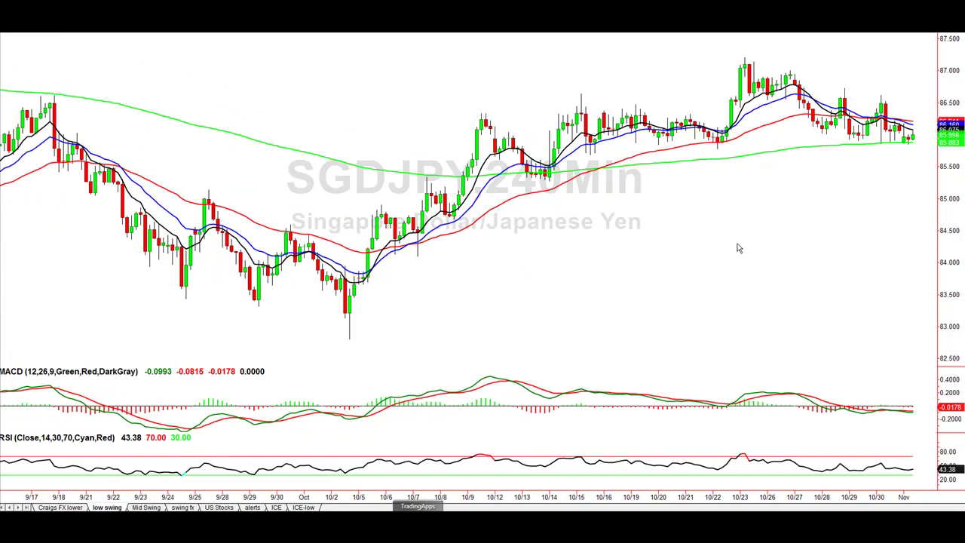
left_click_drag(486, 142, 483, 143)
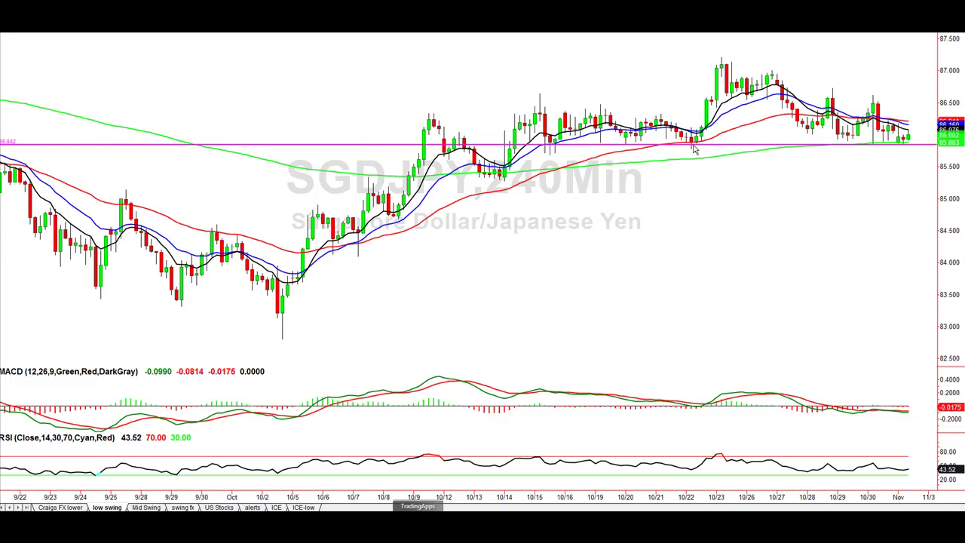
scroll(931, 69, "down", 1)
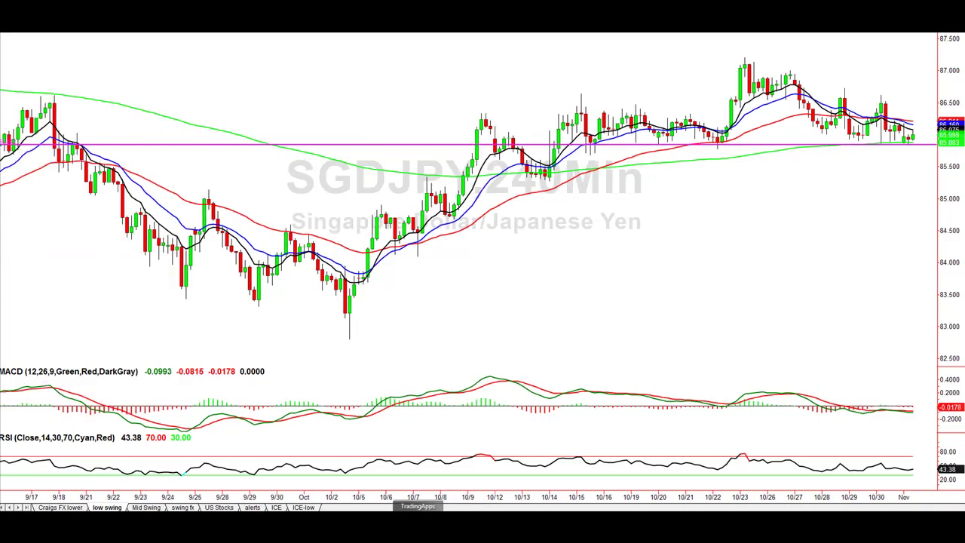
left_click(951, 30)
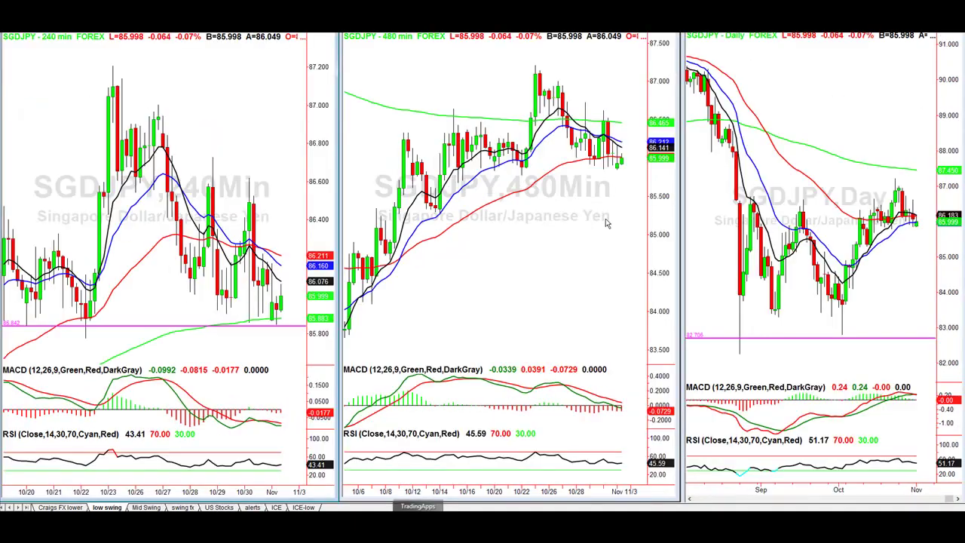
left_click(320, 30)
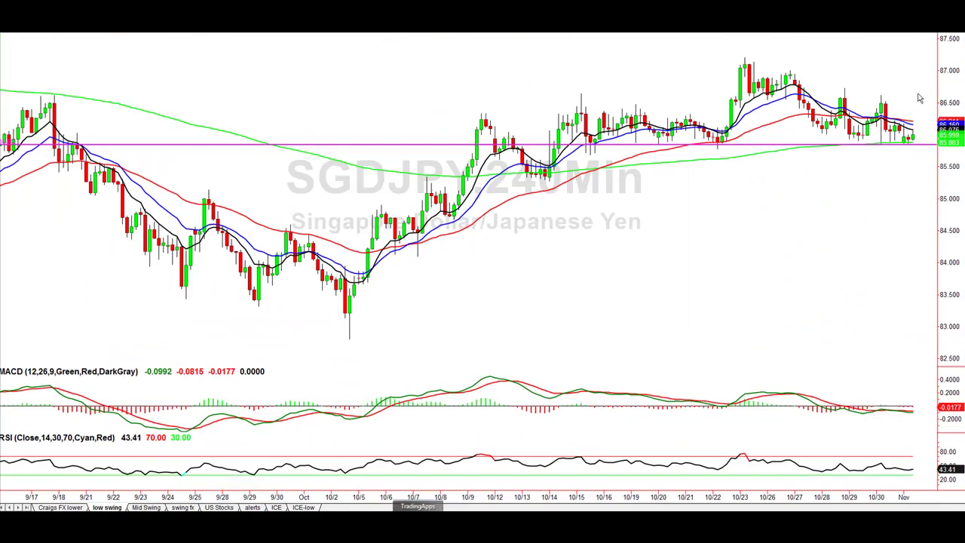
left_click(951, 30)
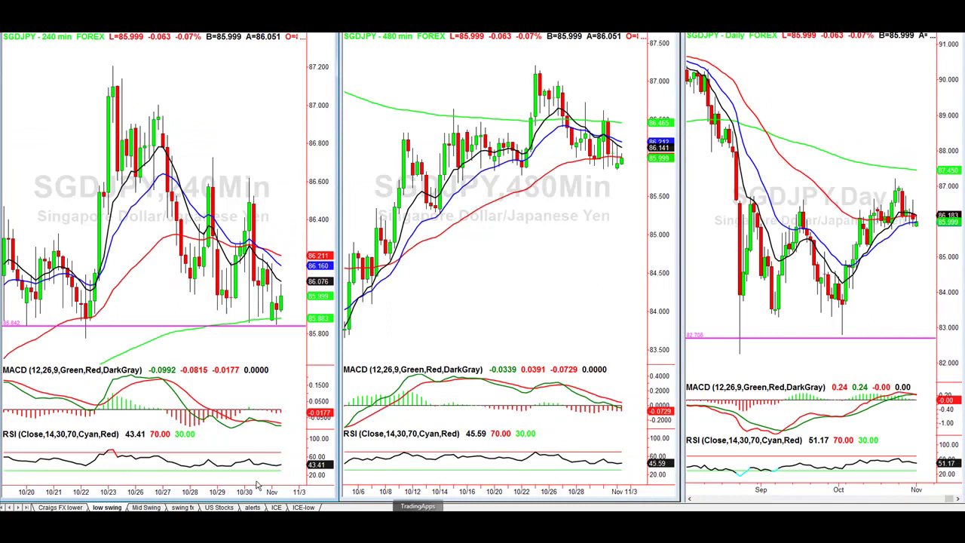
Enlarge SGDJPY's 120-minute chart in the Craigs FX lower workspace, place a horizontal line at about 85.847, and restore the layout
left_click(62, 507)
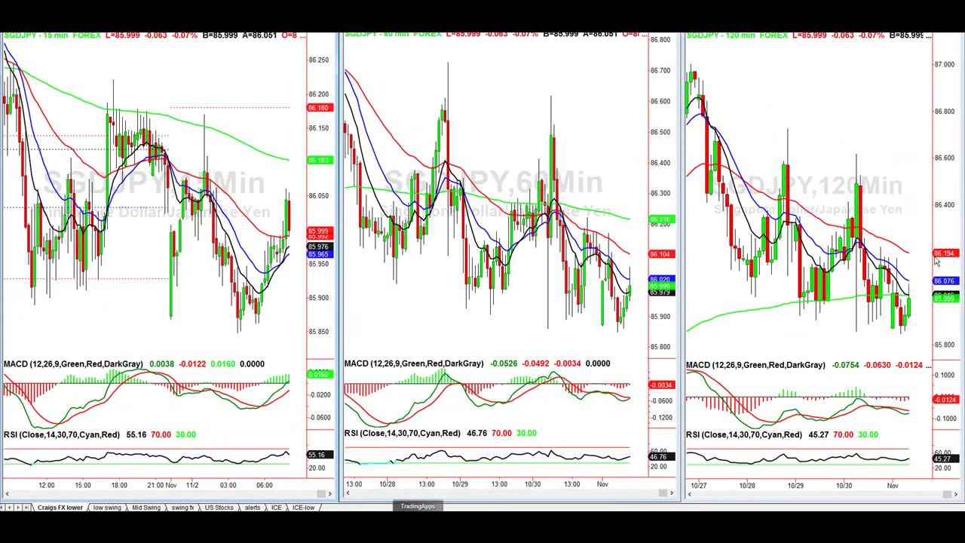
left_click(939, 32)
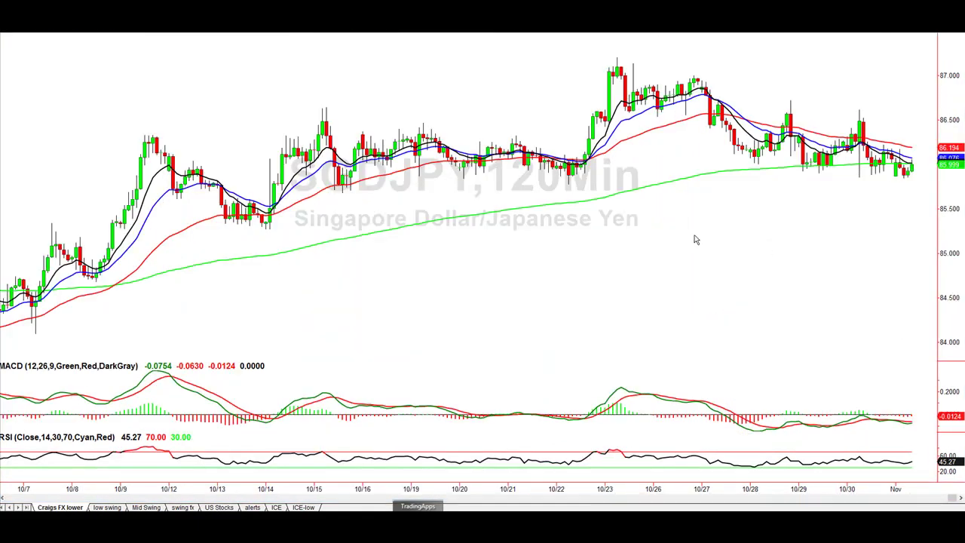
key("Up")
left_click_drag(430, 216, 435, 210)
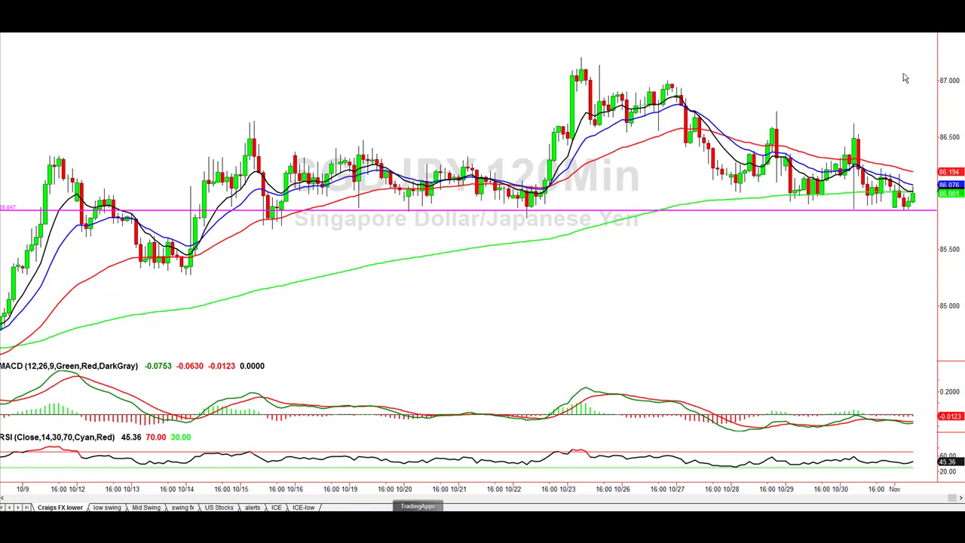
double_click(343, 357)
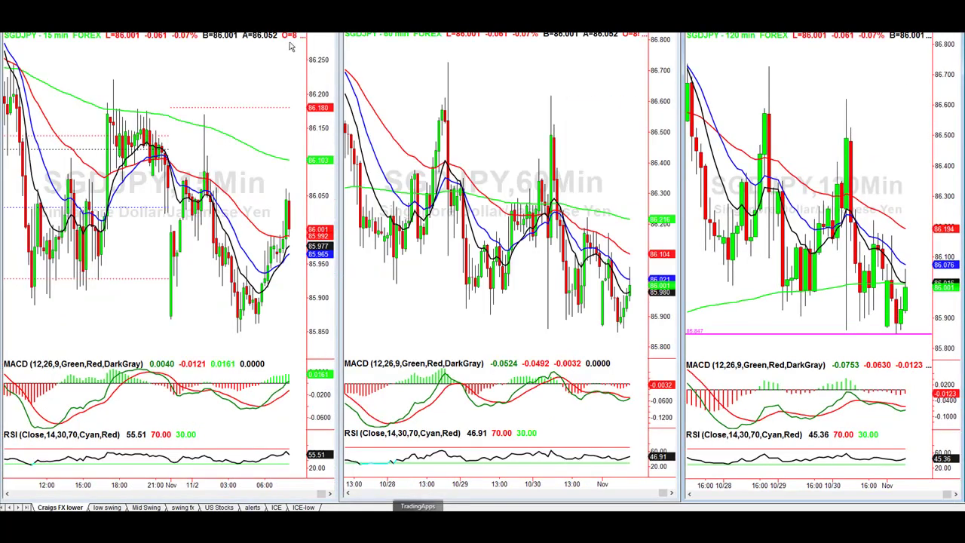
Enlarge SGDJPY's 15-minute chart, place a horizontal line at about 85.86 along the recent lows, and restore the three-chart layout
double_click(170, 264)
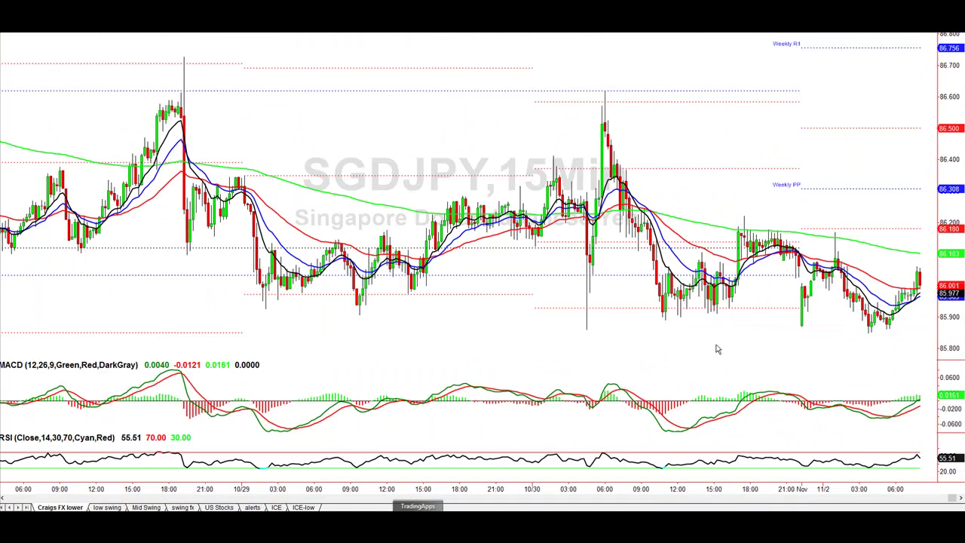
key("Down")
key("Down")
left_click_drag(702, 348, 678, 293)
left_click_drag(690, 332, 735, 354)
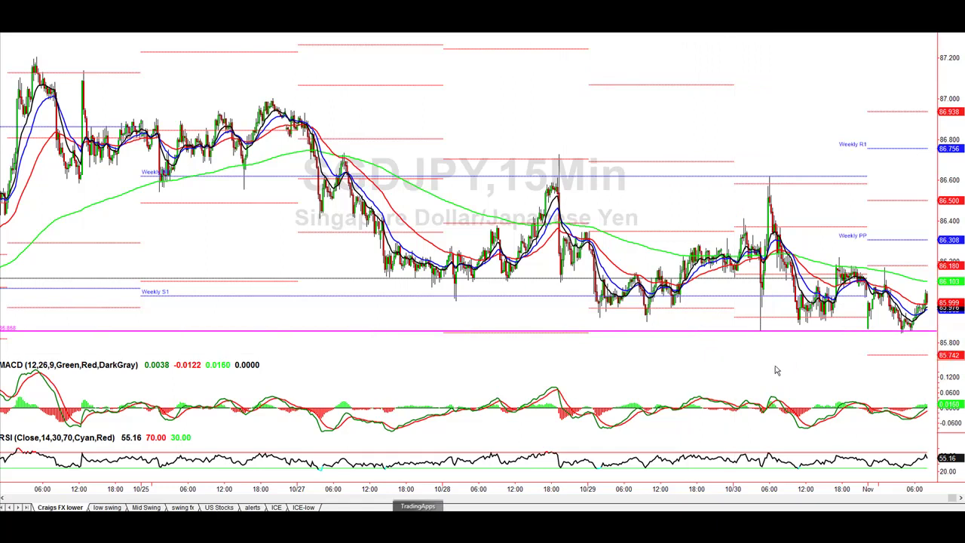
scroll(888, 399, "up", 3)
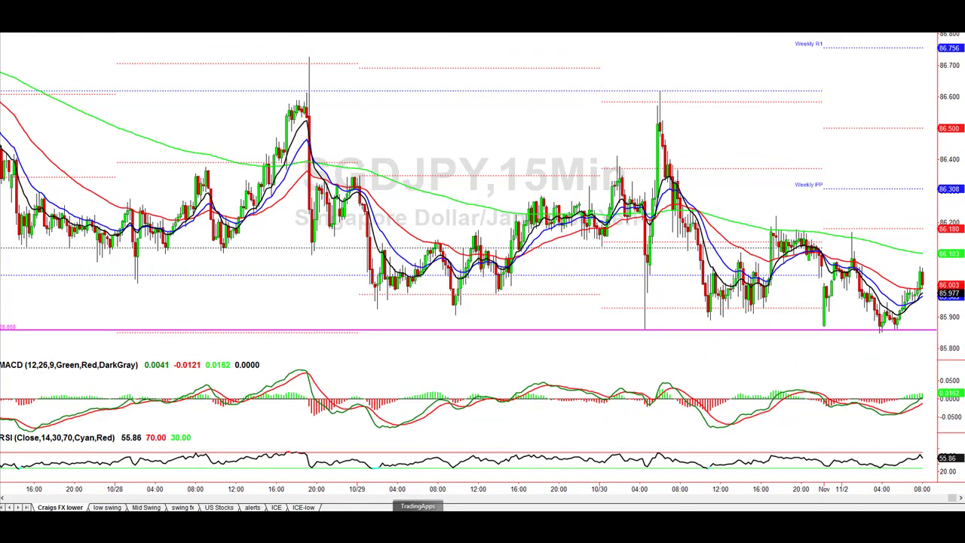
key("ctrl+F5")
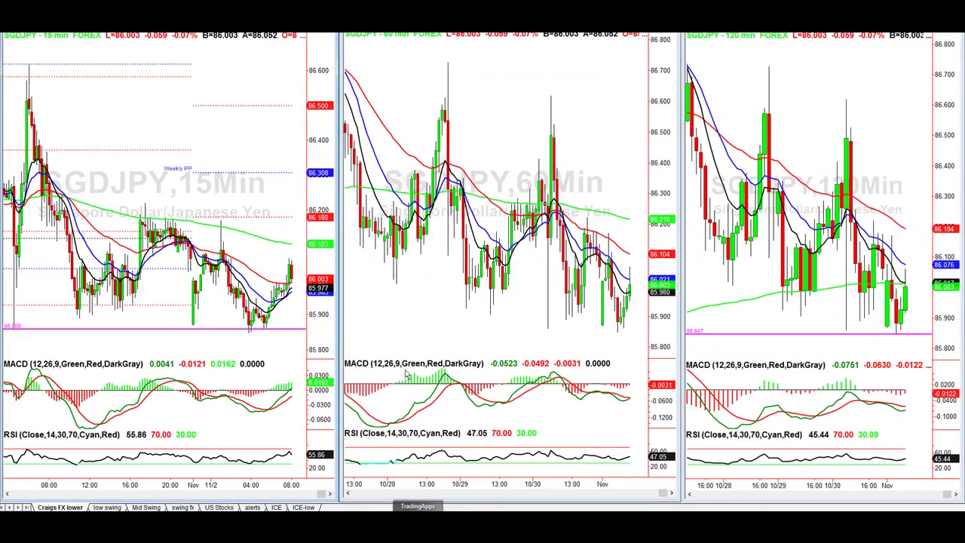
Return to the swing fx workspace, narrow SGDJPY's daily chart window beside the weekly and monthly charts, and review the weekly chart enlarged
left_click(183, 507)
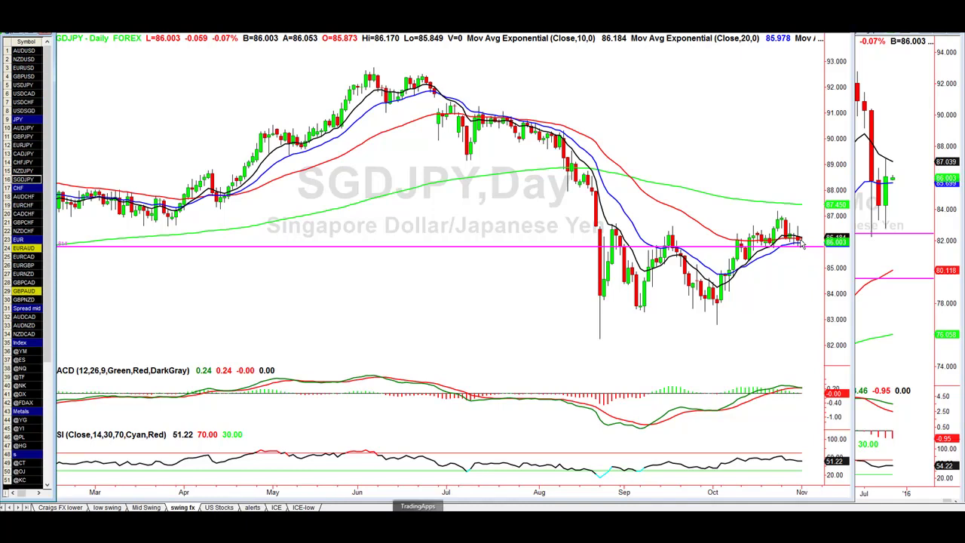
left_click_drag(852, 241, 424, 207)
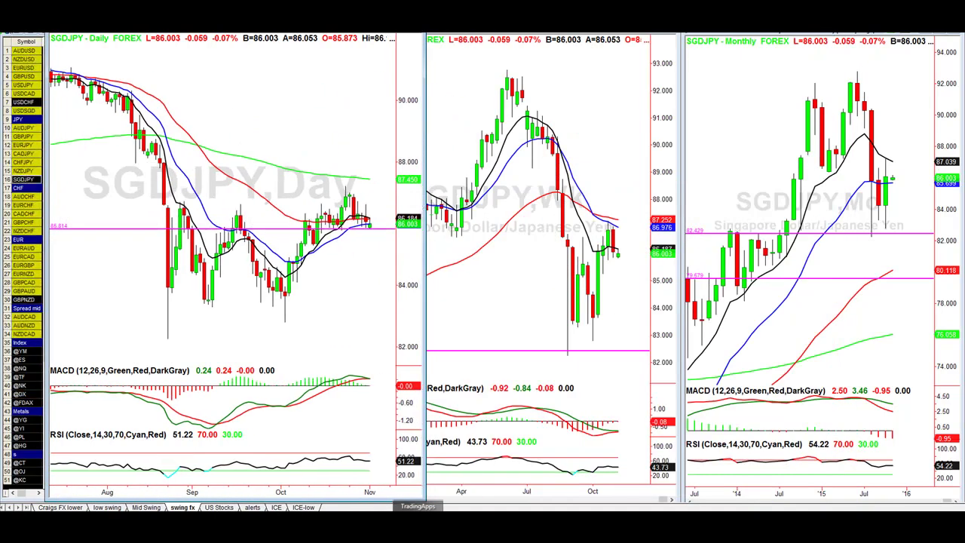
left_click(658, 34)
scroll(918, 114, "up", 4)
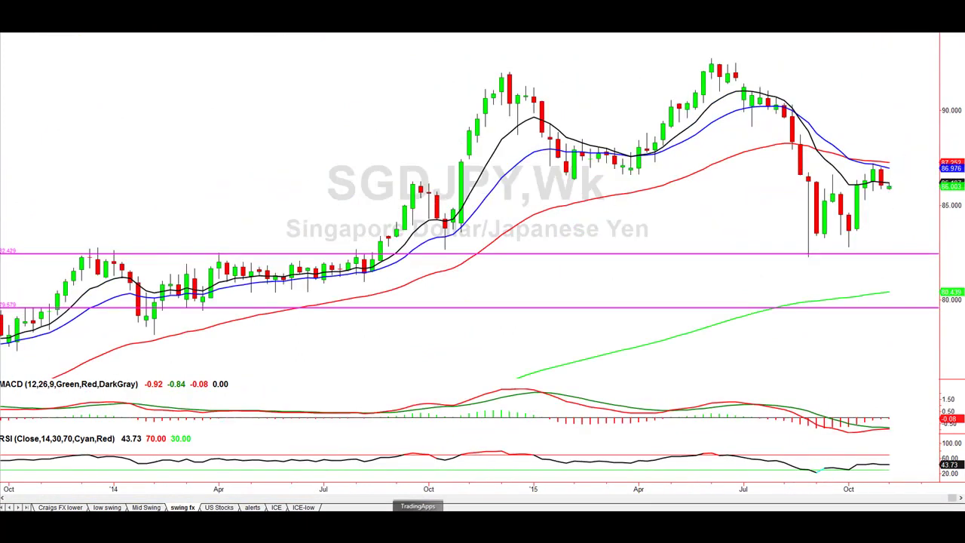
left_click(951, 33)
left_click(312, 297)
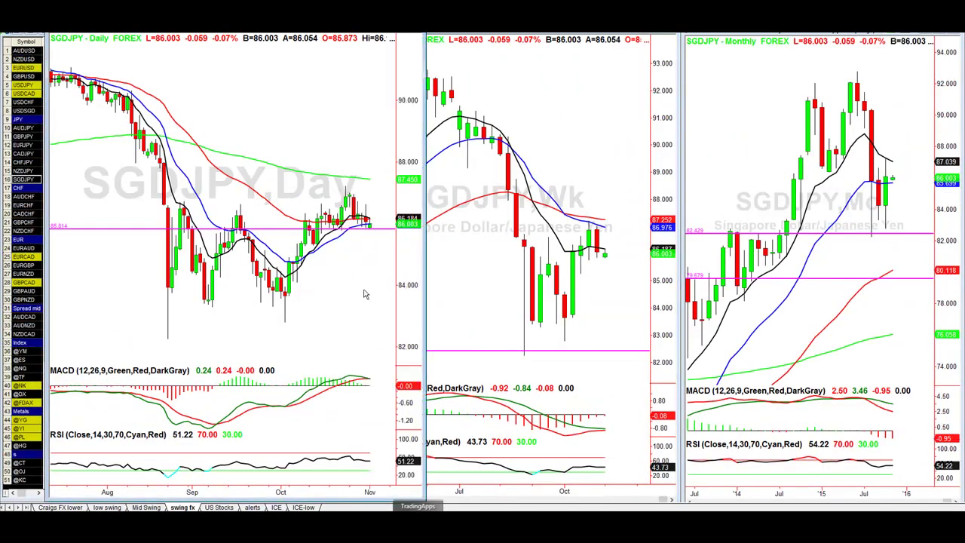
left_click_drag(418, 299, 336, 286)
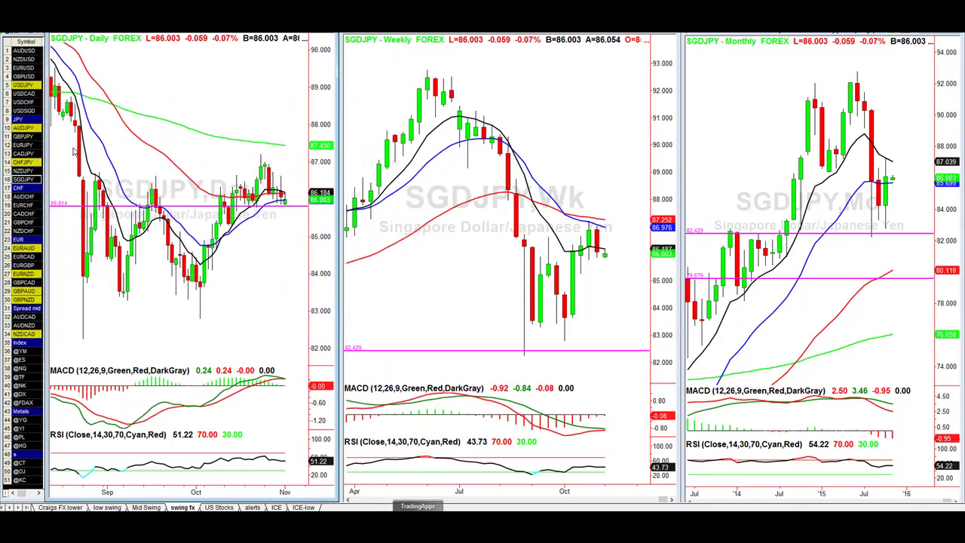